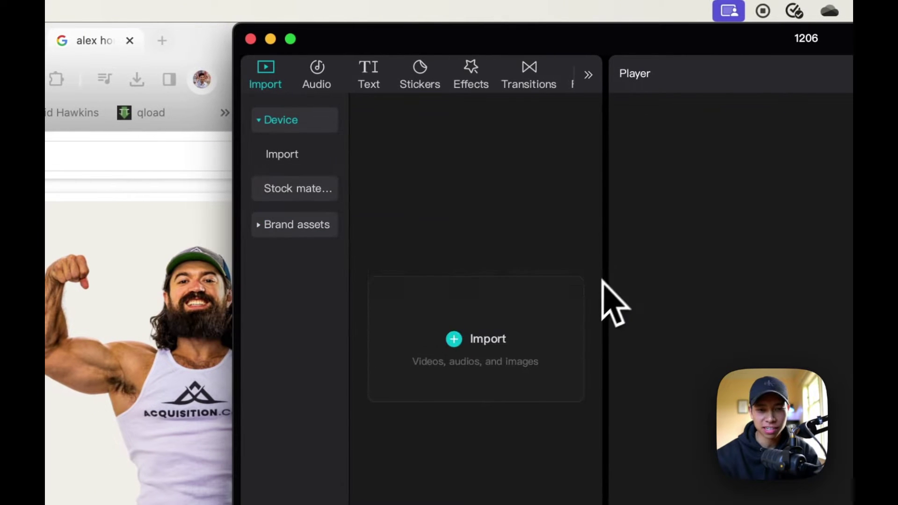
Import C0170.MP4 and Recording 2.wav from the A-Roll folder into the media library
click(555, 327)
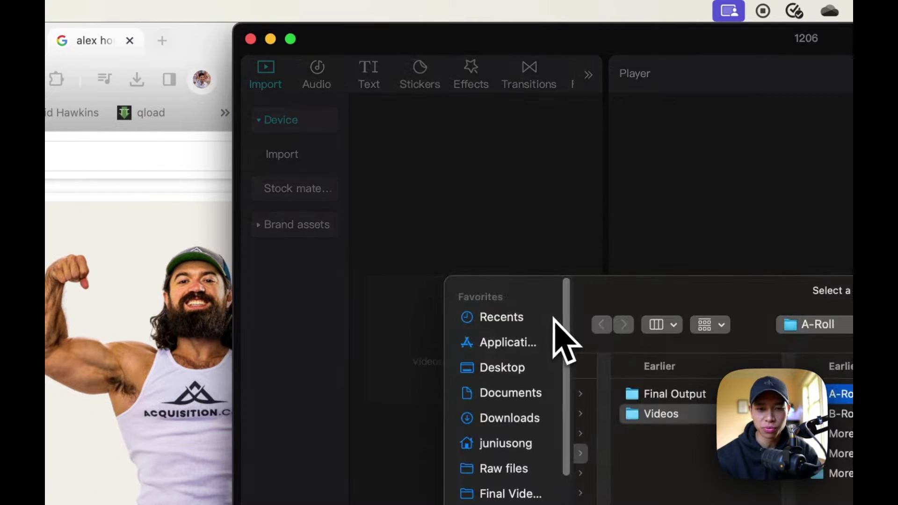
drag(603, 300, 588, 255)
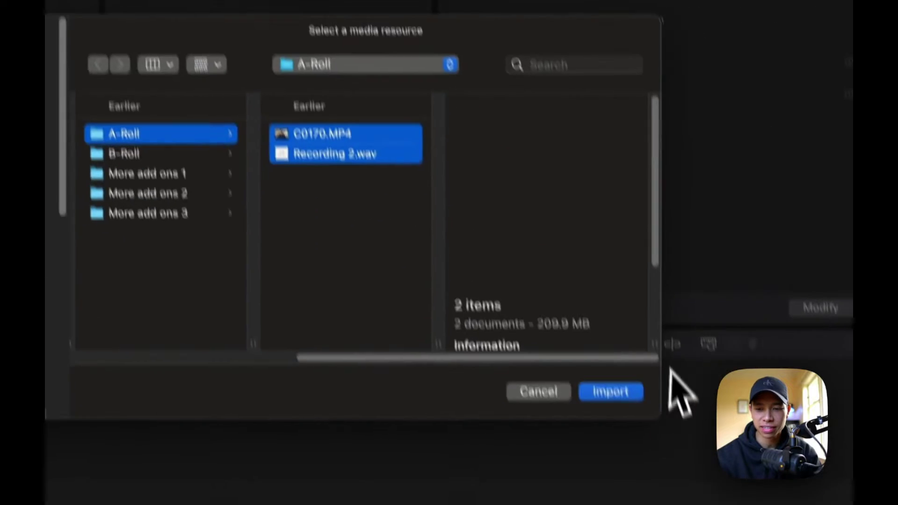
click(649, 504)
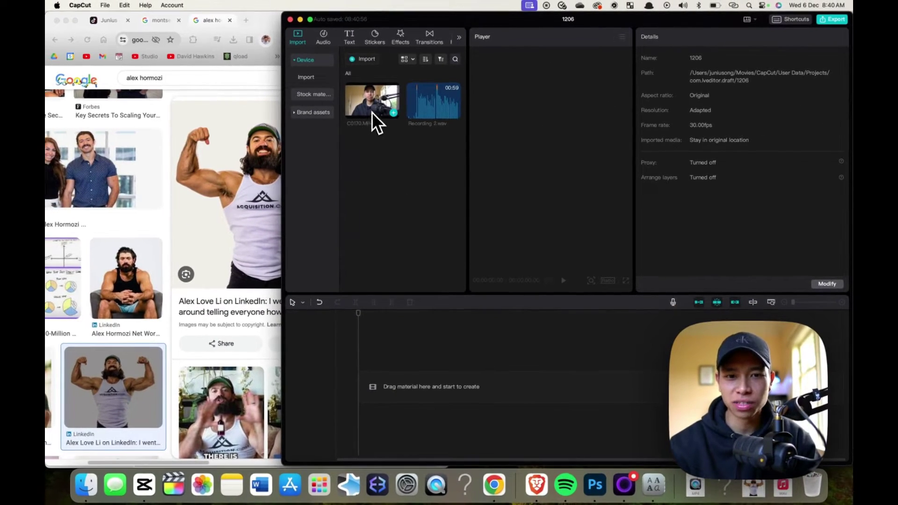
Place C0170.MP4 and Recording 2.wav on the timeline, both starting at 0:00
drag(373, 109, 393, 378)
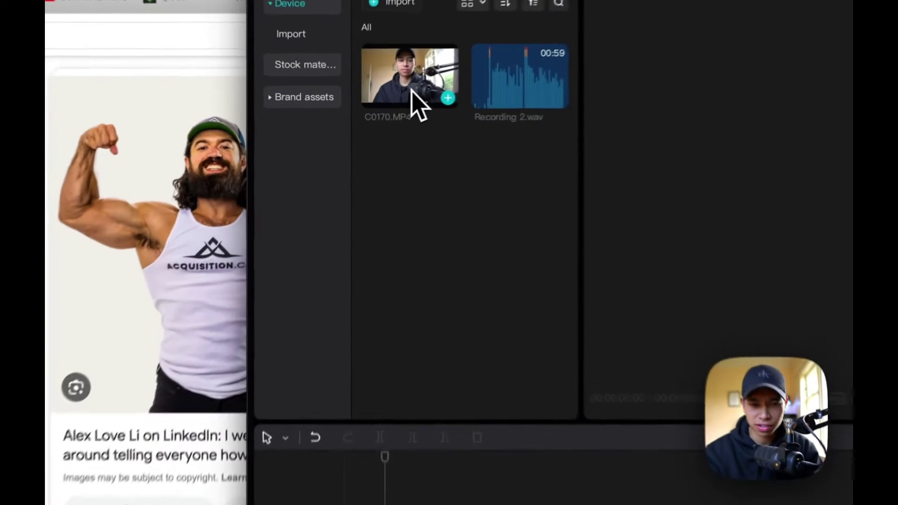
drag(448, 427, 448, 426)
drag(491, 42, 379, 405)
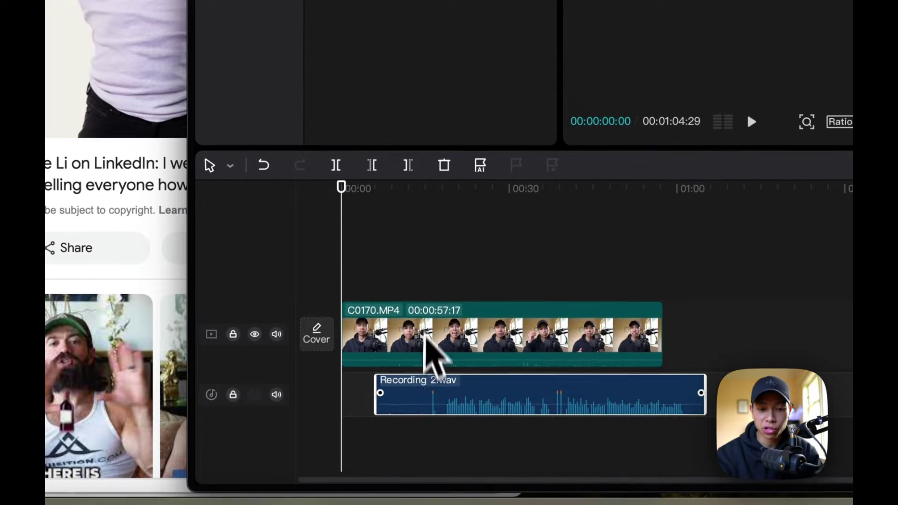
drag(434, 402, 401, 411)
click(449, 286)
drag(466, 267, 522, 260)
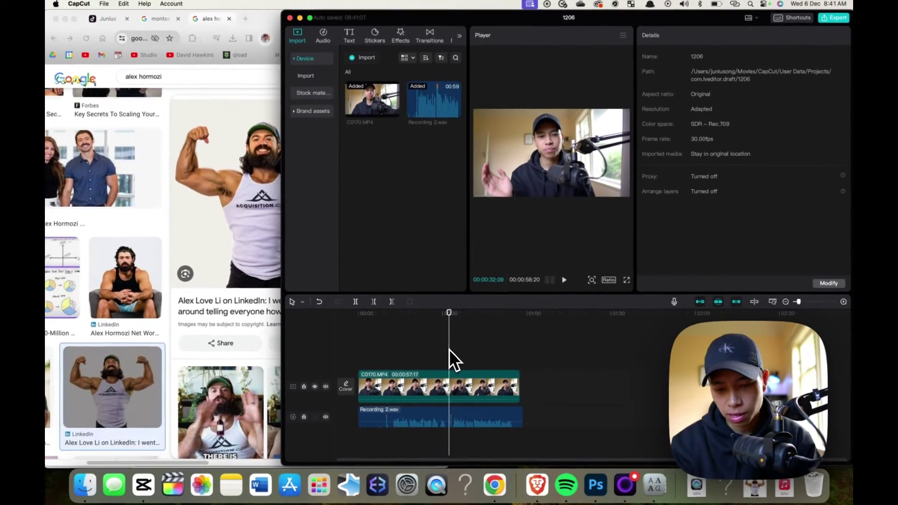
Shift Recording 2.wav slightly later so the audio syncs with the video
scroll(523, 259, up, 3)
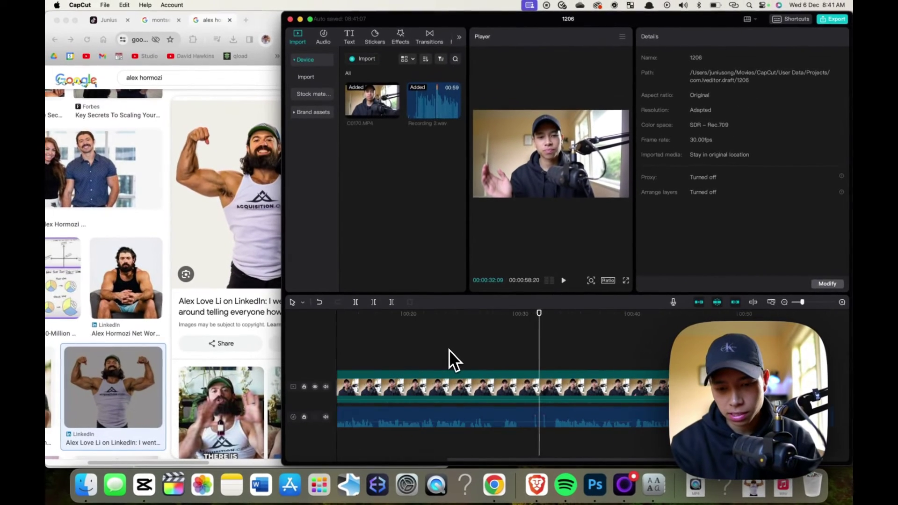
scroll(449, 350, up, 3)
scroll(511, 425, right, 2)
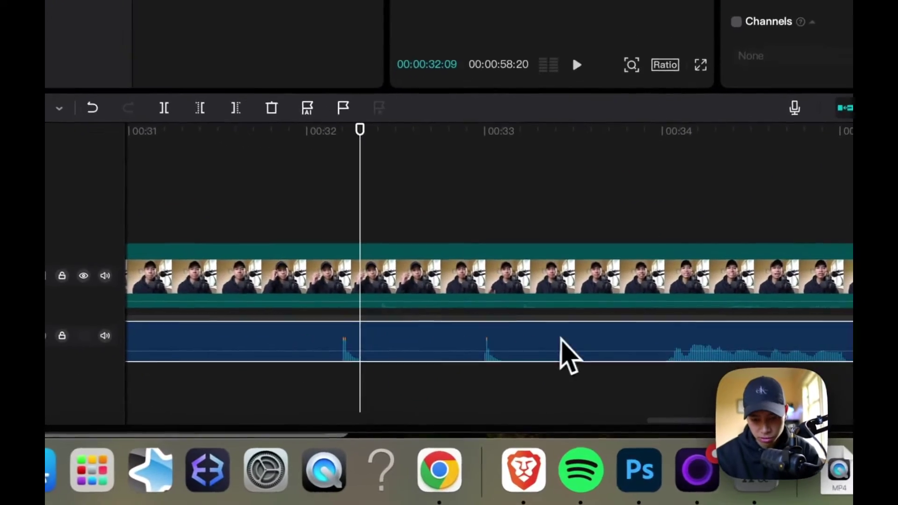
drag(562, 337, 604, 334)
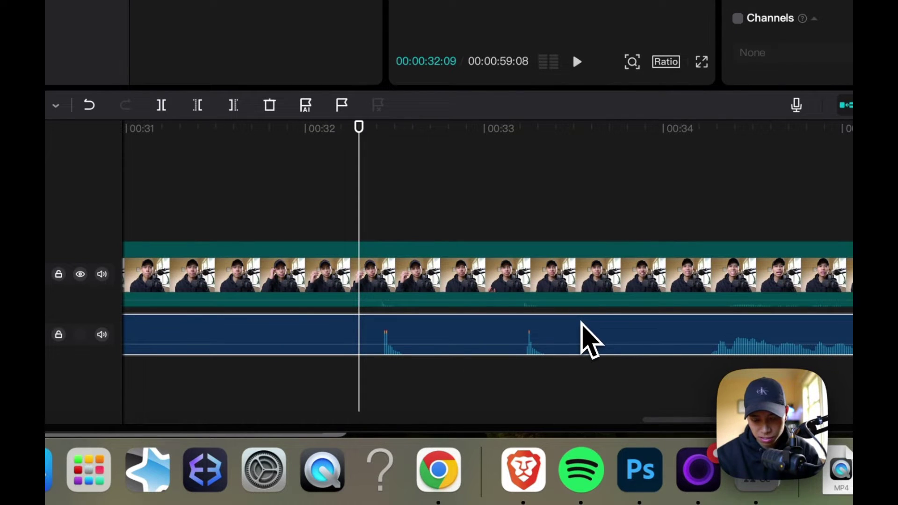
click(520, 234)
scroll(568, 241, down, 5)
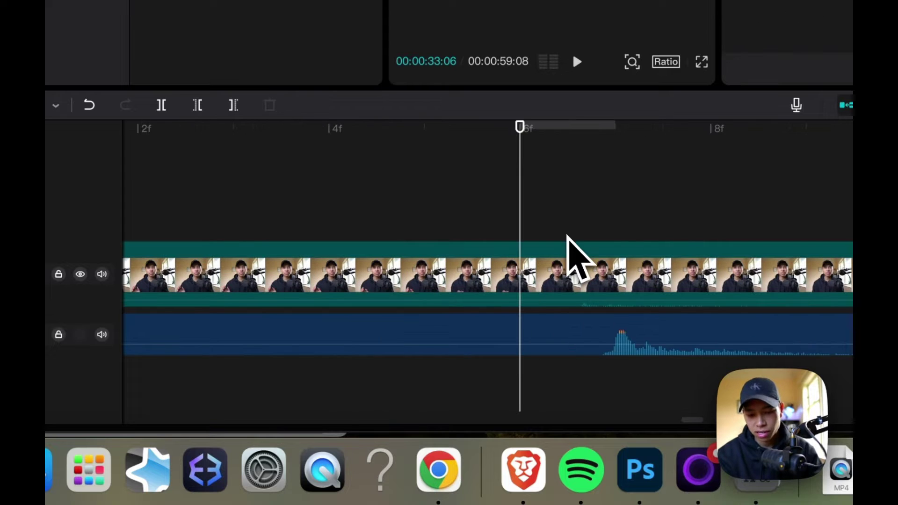
scroll(568, 241, right, 6)
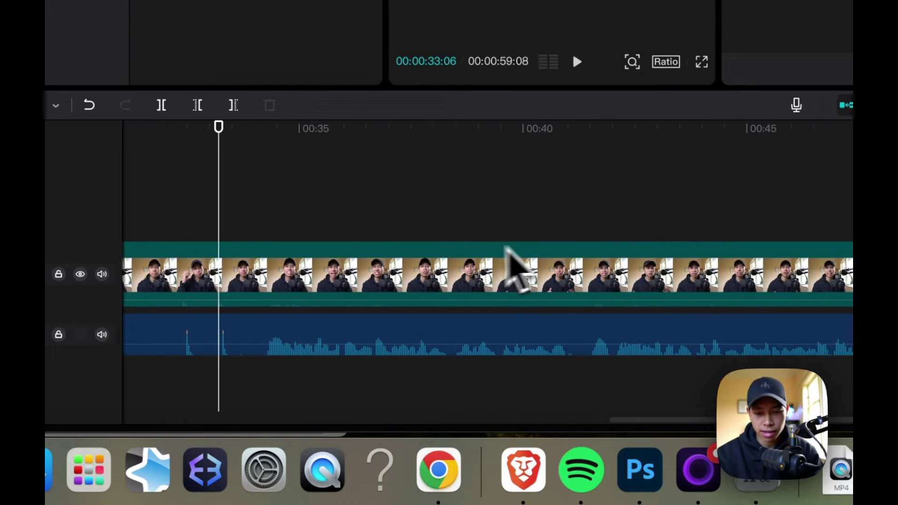
Split both clips at 34:04 and delete the opening pieces before the cut
click(297, 245)
click(260, 220)
click(250, 236)
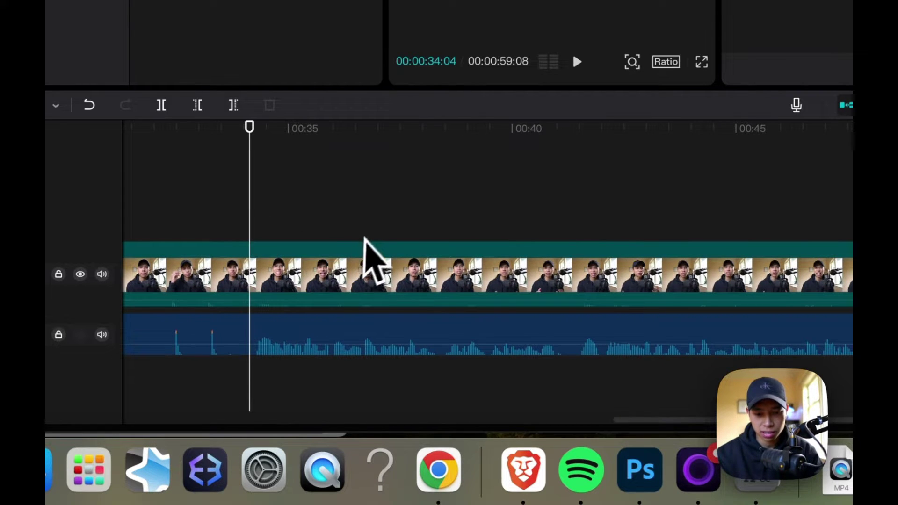
drag(368, 219, 368, 355)
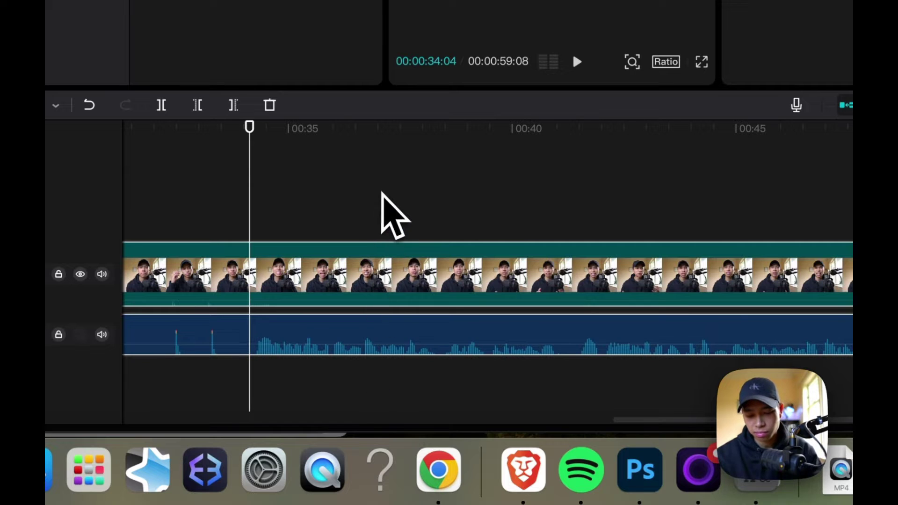
key(super+b)
scroll(375, 192, left, 3)
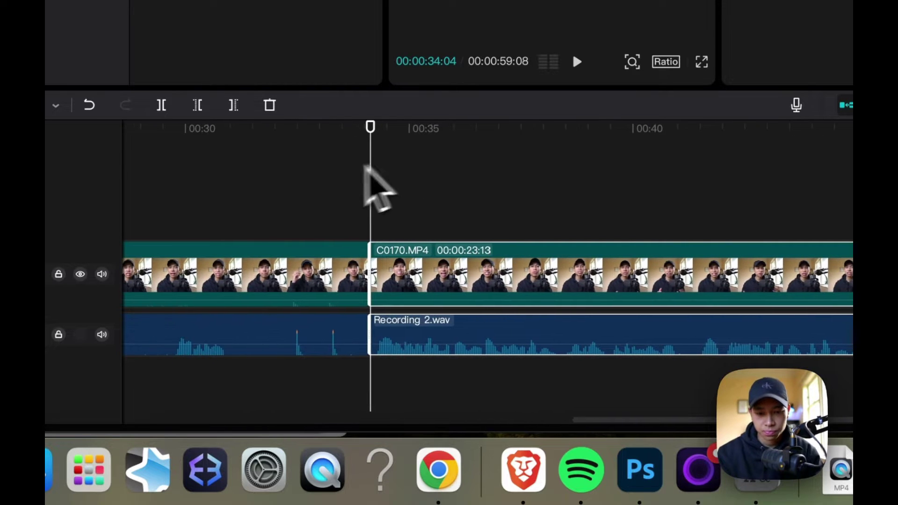
click(323, 276)
super+click(299, 344)
key(BackSpace)
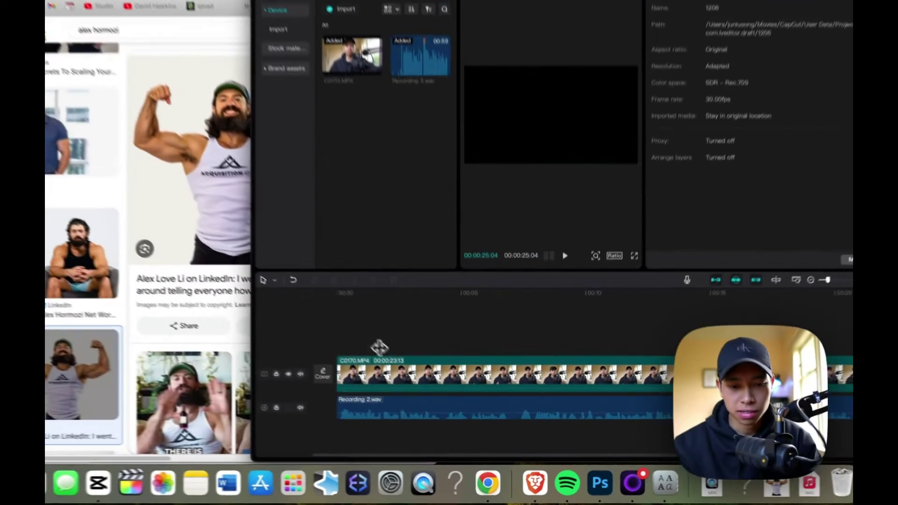
click(203, 207)
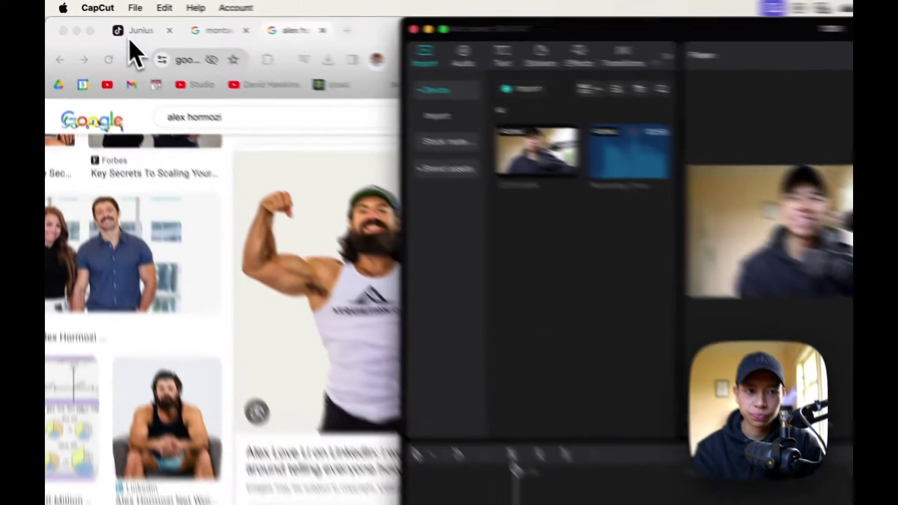
Check the TikTok reference, then switch the project aspect ratio to 9:16
click(102, 22)
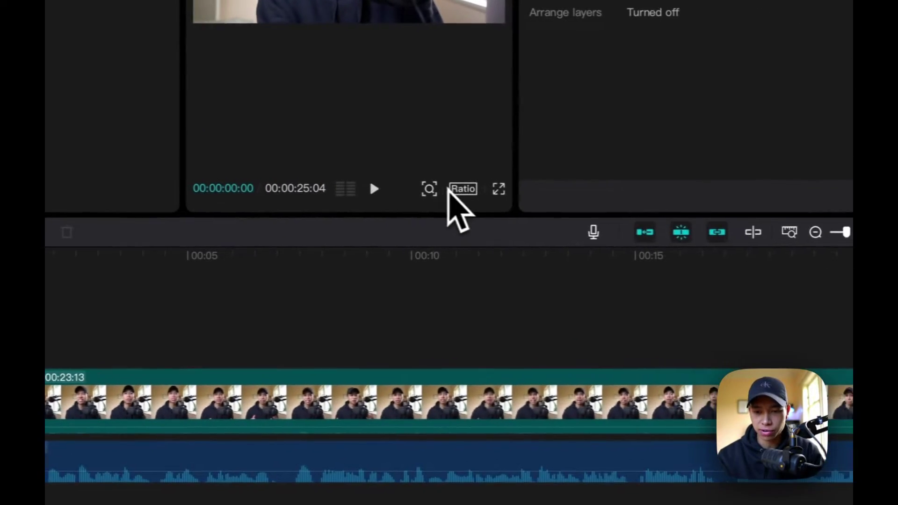
click(578, 189)
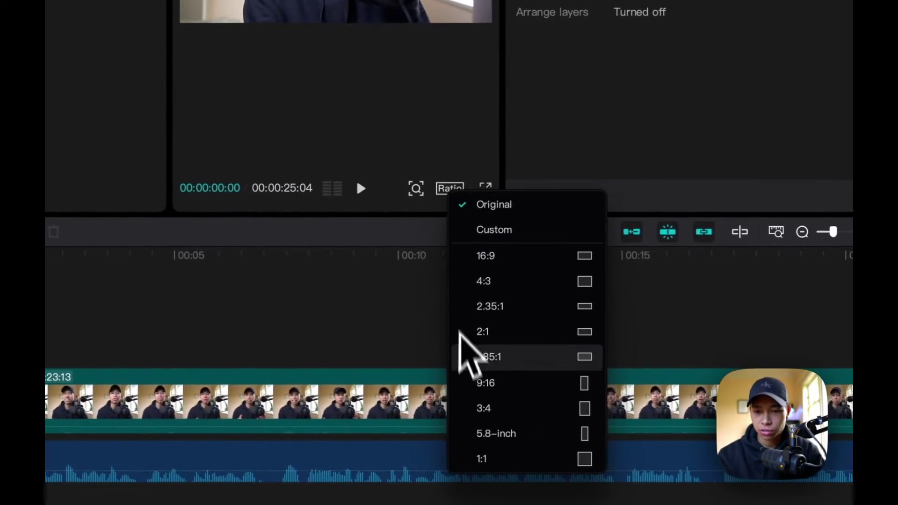
click(486, 386)
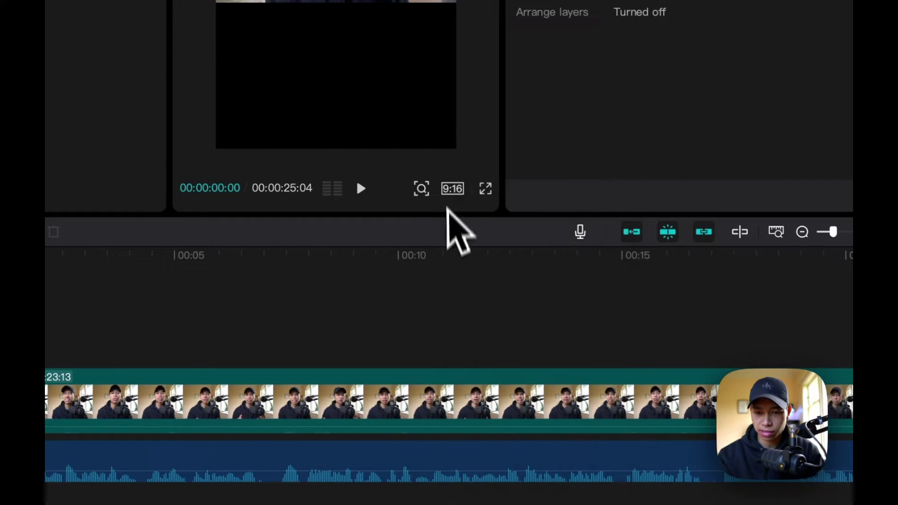
click(452, 188)
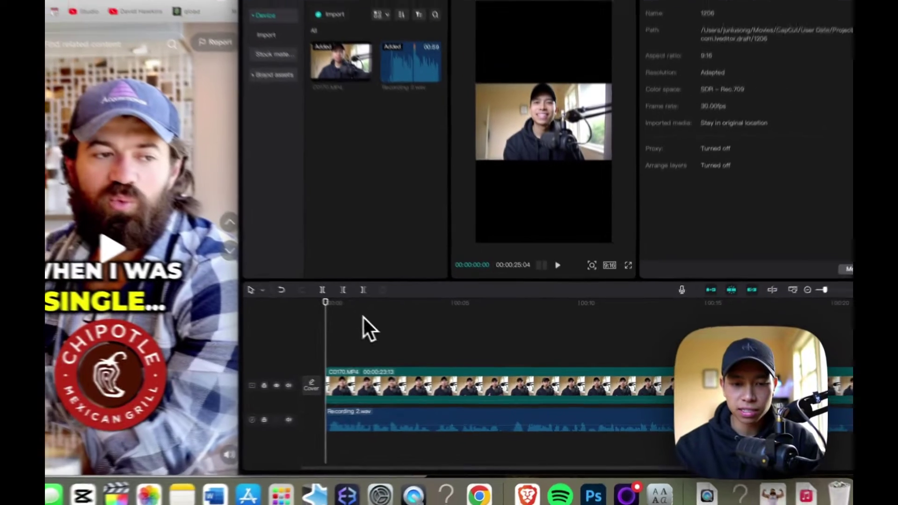
click(127, 267)
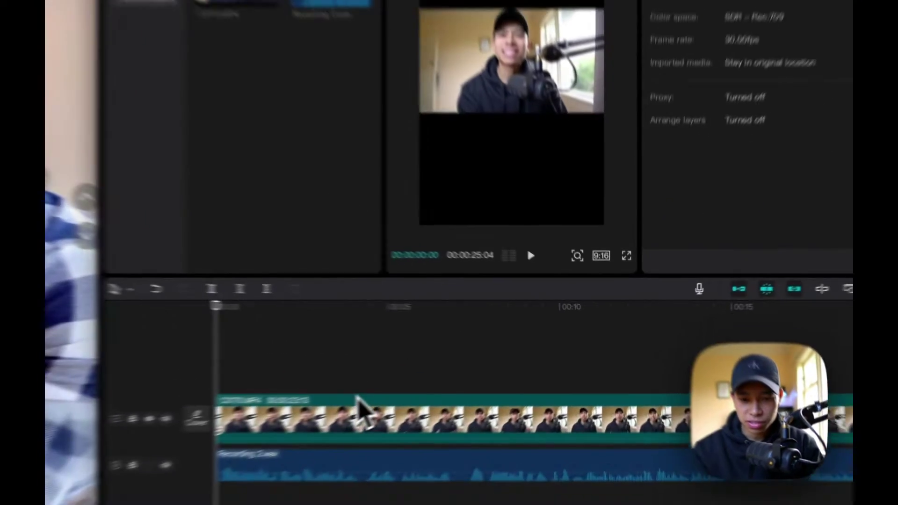
Scale C0170.MP4 up to about 317% so it fills the 9:16 frame
click(360, 407)
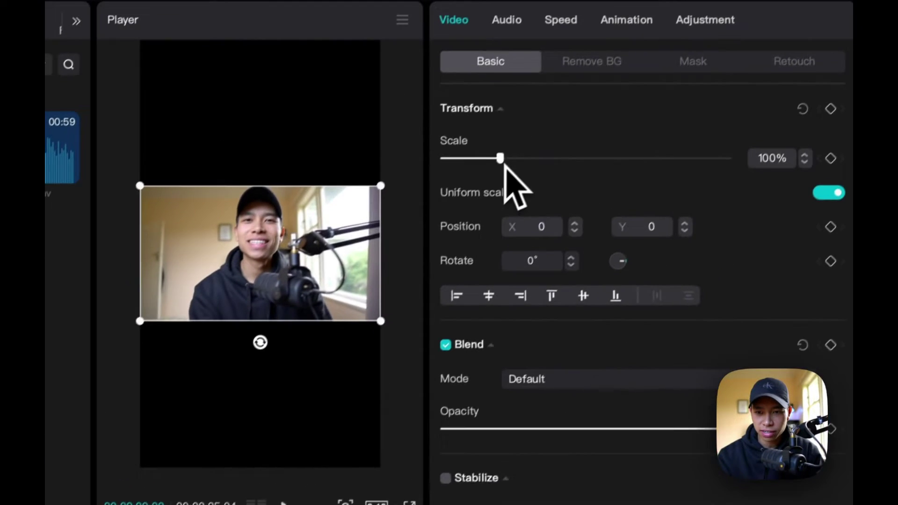
drag(501, 157, 613, 208)
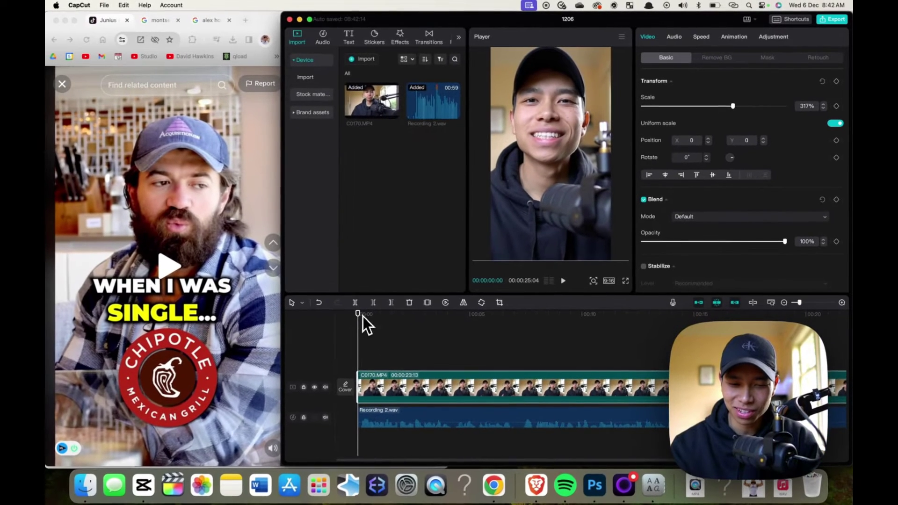
mouse_move(363, 315)
mouse_down()
mouse_move(505, 341)
mouse_move(362, 310)
mouse_move(358, 321)
mouse_up()
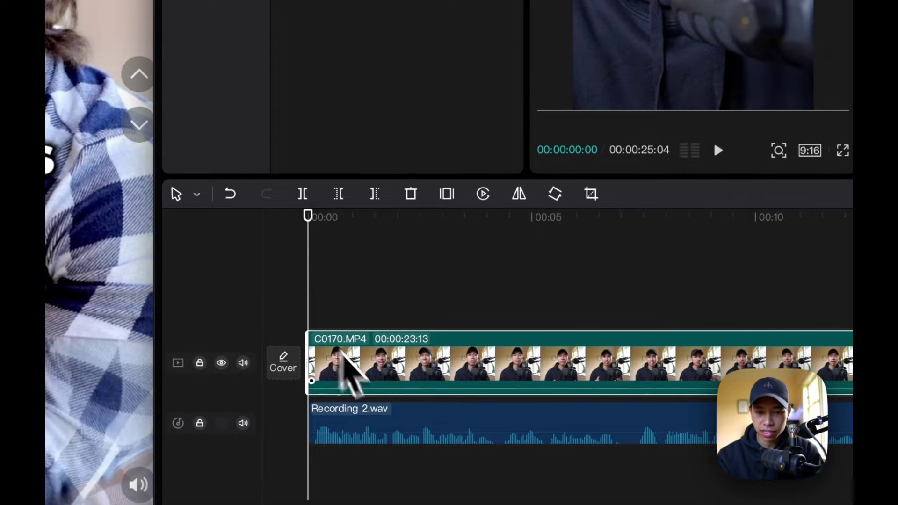
click(397, 423)
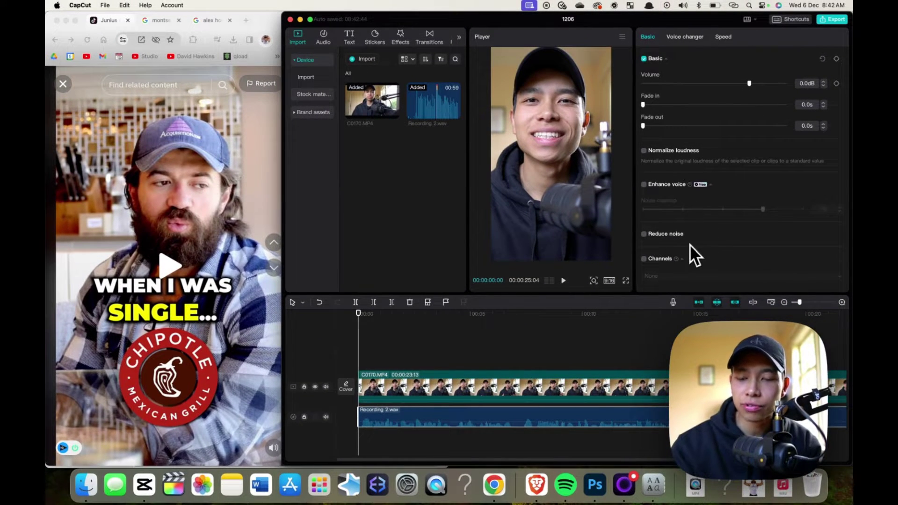
click(509, 344)
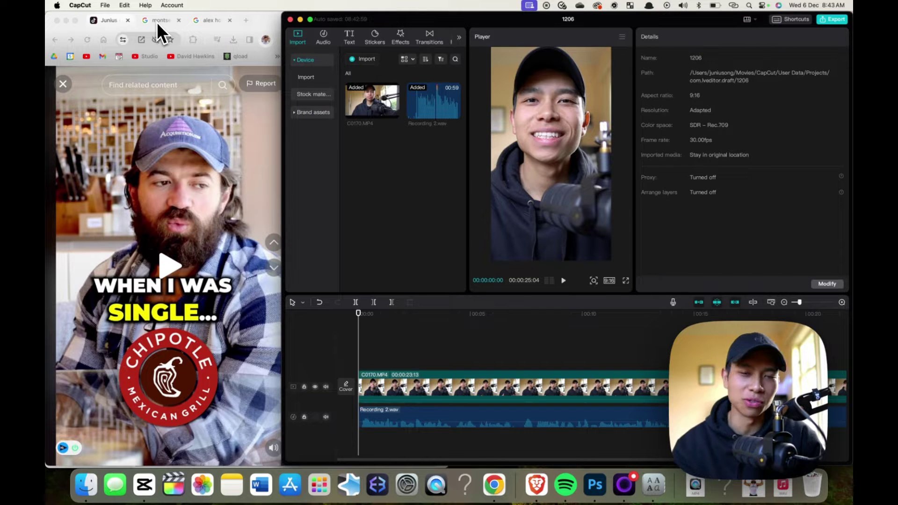
Go to fontsfree.net's Montserrat Black download page from the font search results
click(157, 23)
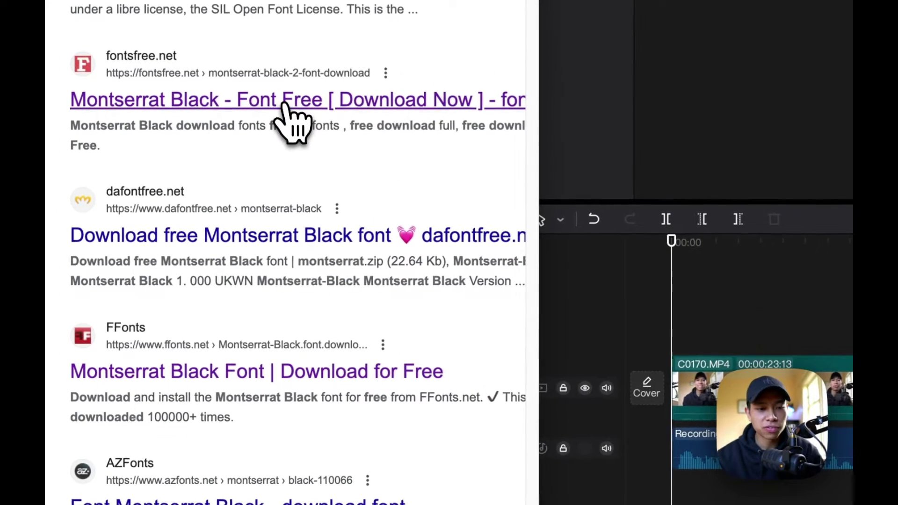
click(290, 113)
scroll(293, 107, down, 10)
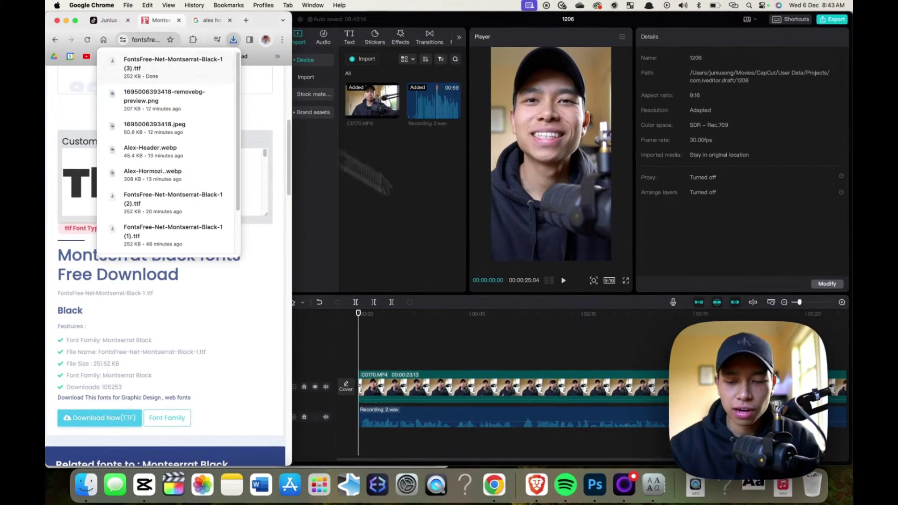
Install the downloaded Montserrat Black font, replacing the existing copy, and return to CapCut
click(170, 62)
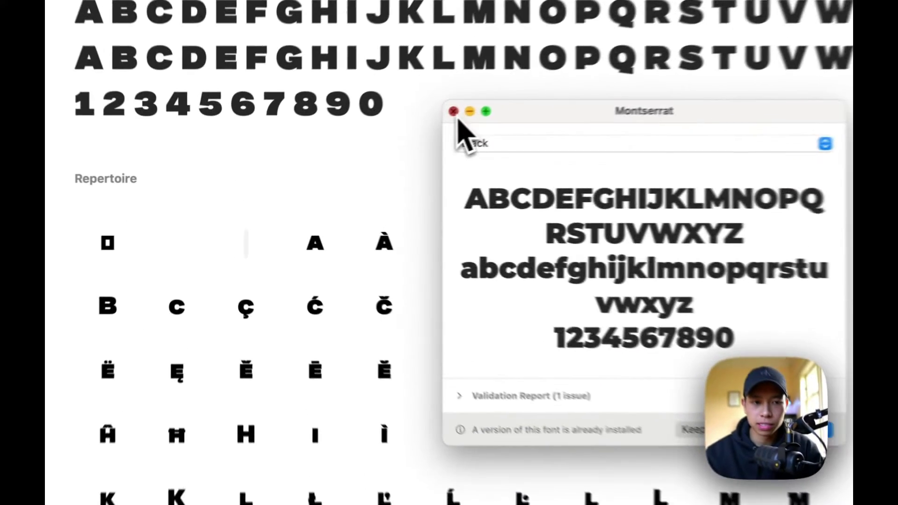
click(342, 149)
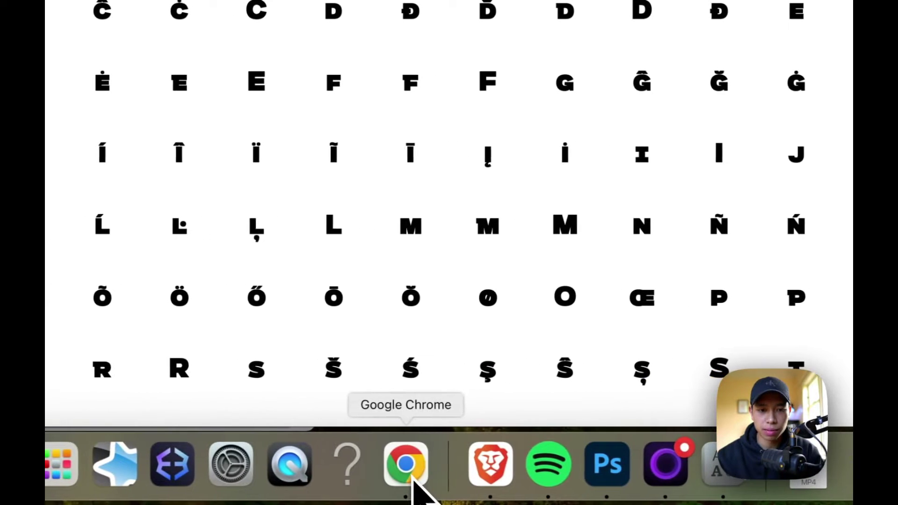
key(space)
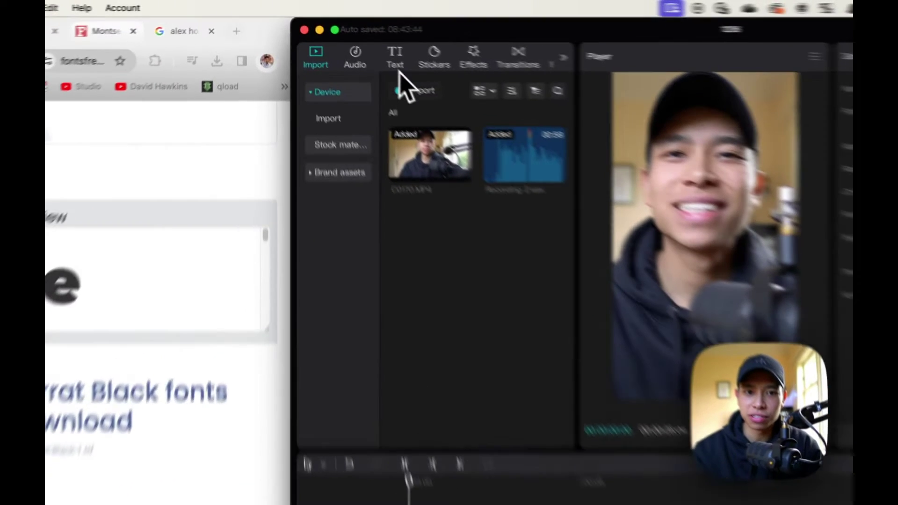
Generate Auto captions from the video's speech via the Text panel
click(350, 40)
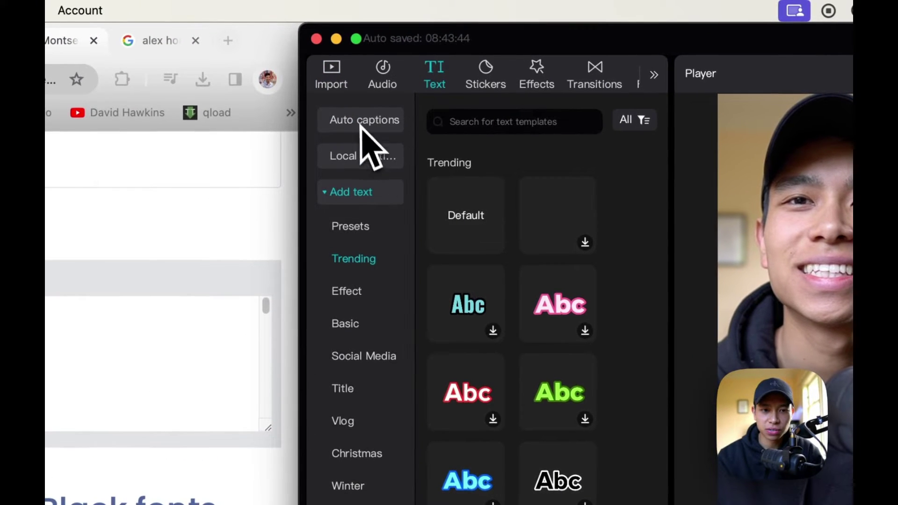
click(360, 125)
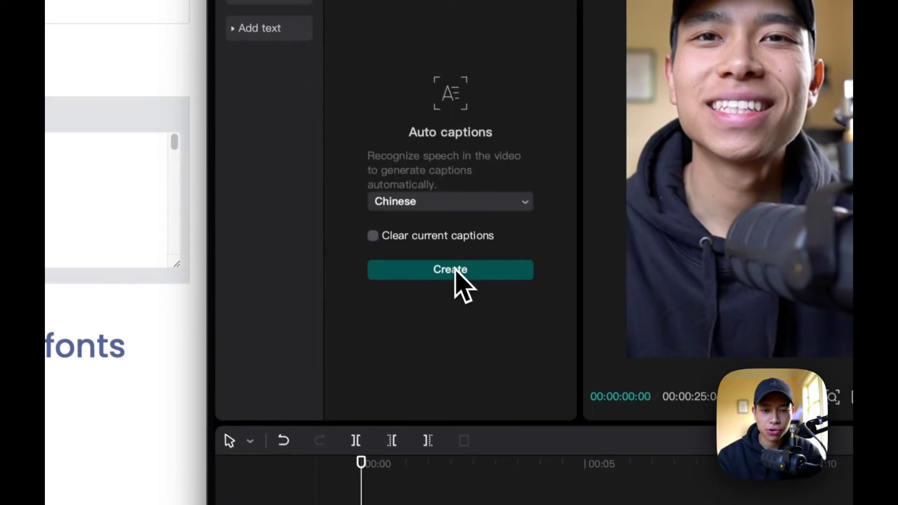
click(456, 271)
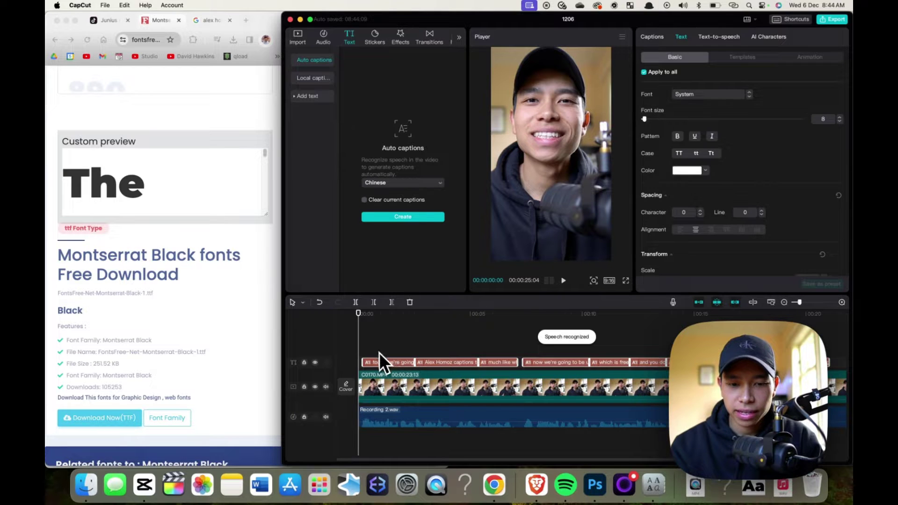
Break the first caption before 'be' into 'today we're going to' and 'be adding the OG'
click(377, 361)
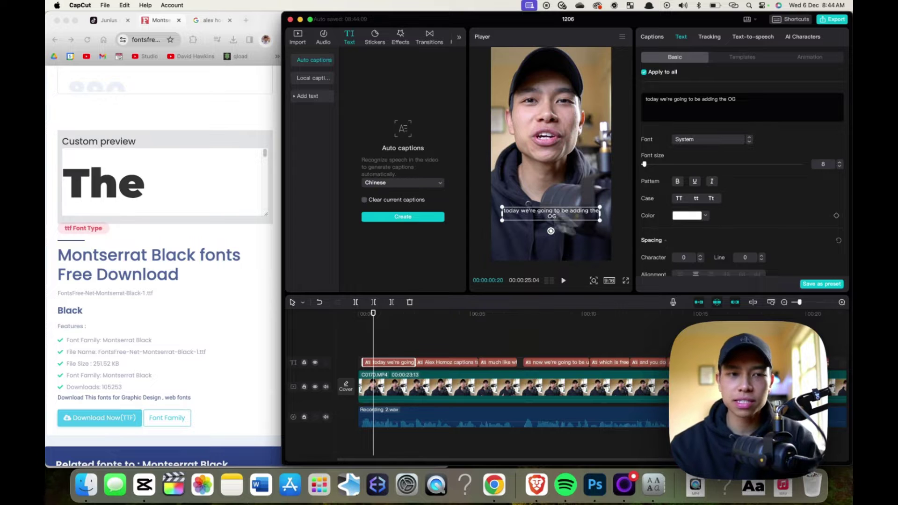
click(101, 21)
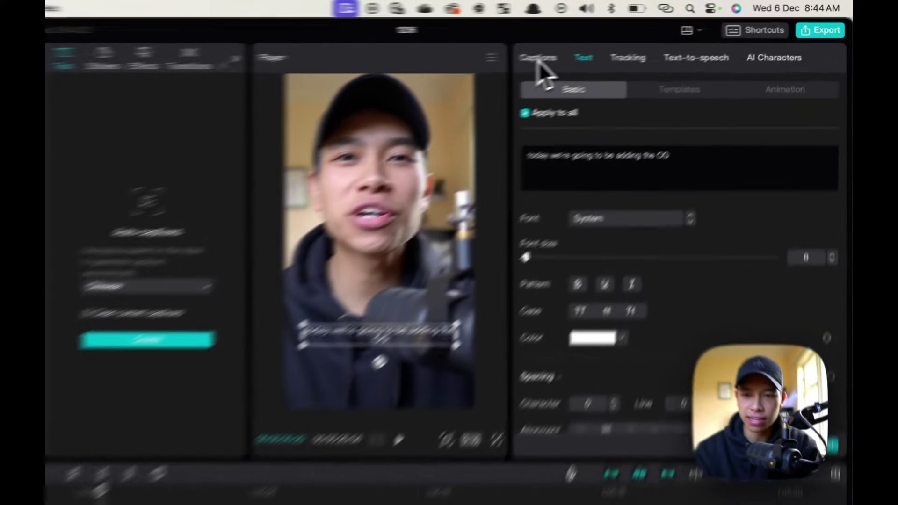
click(652, 37)
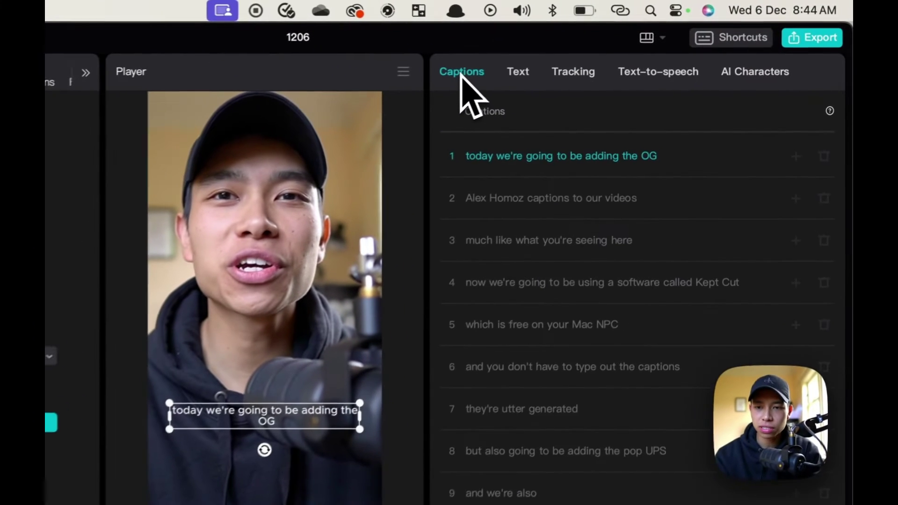
click(564, 163)
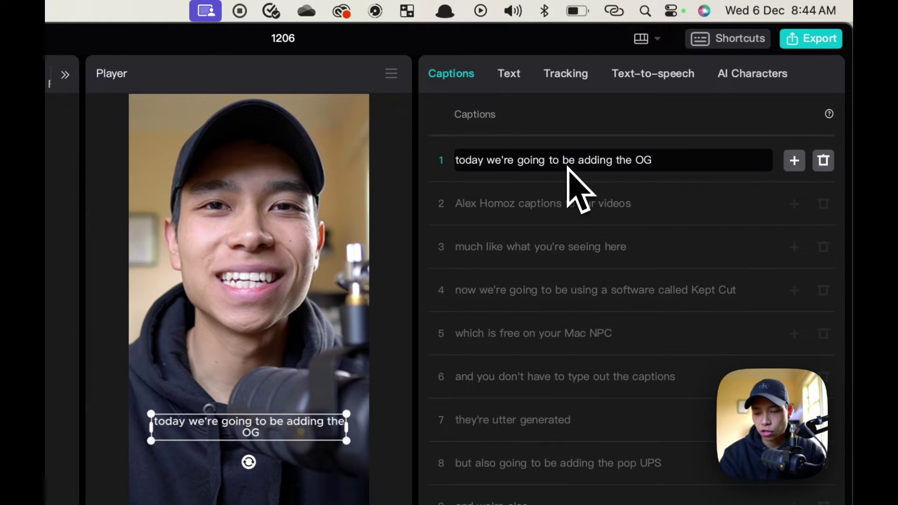
key(BackSpace)
key(Return)
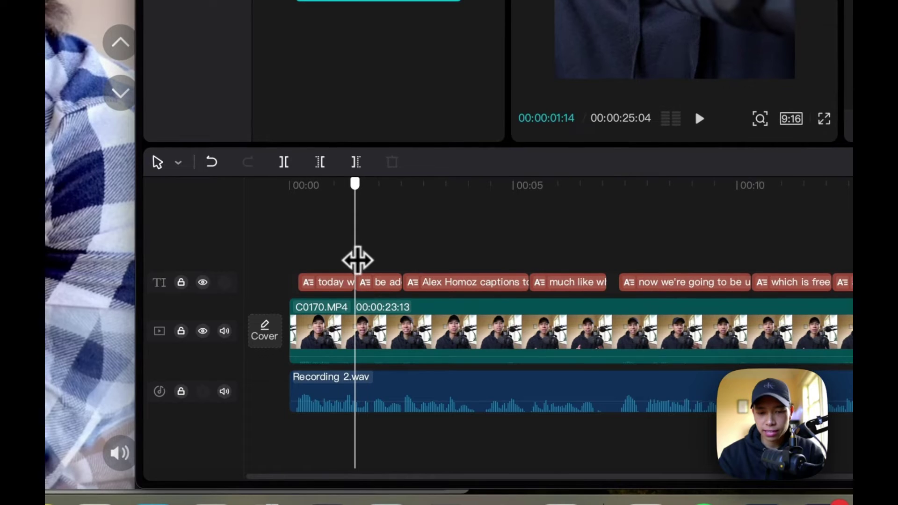
Scrub and replay the opening to locate the break between the two phrases
mouse_move(357, 260)
mouse_down()
mouse_move(343, 261)
mouse_move(363, 266)
mouse_move(348, 265)
mouse_up()
scroll(346, 271, up, 5)
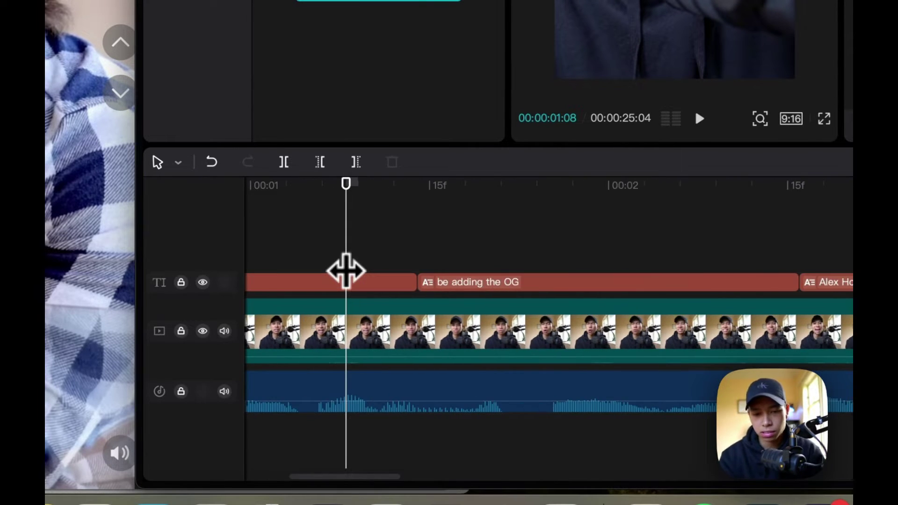
scroll(418, 276, left, 3)
click(388, 212)
key(space)
key(space)
click(426, 241)
key(space)
click(427, 224)
click(363, 251)
click(344, 257)
key(space)
key(space)
click(344, 267)
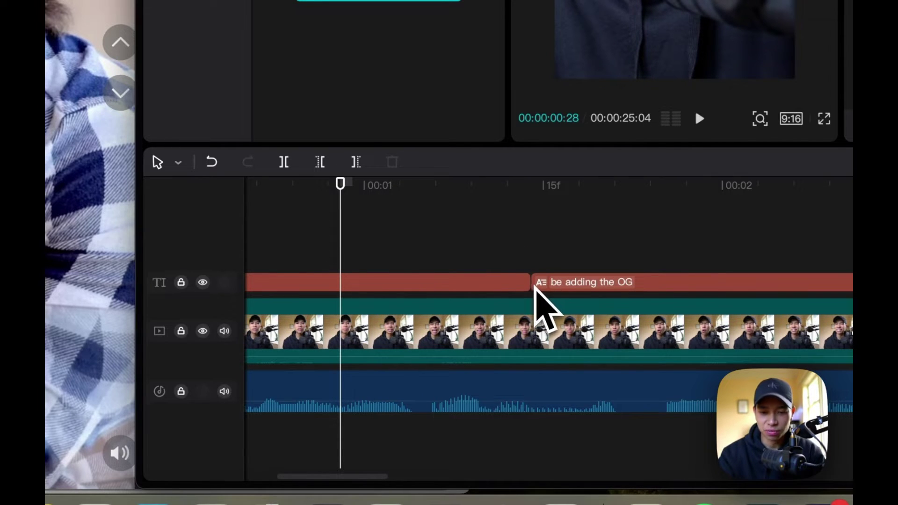
End 'today we're going to' at the break and start 'be adding the OG' there
drag(526, 280, 342, 282)
drag(532, 282, 269, 280)
scroll(375, 275, left, 6)
key(space)
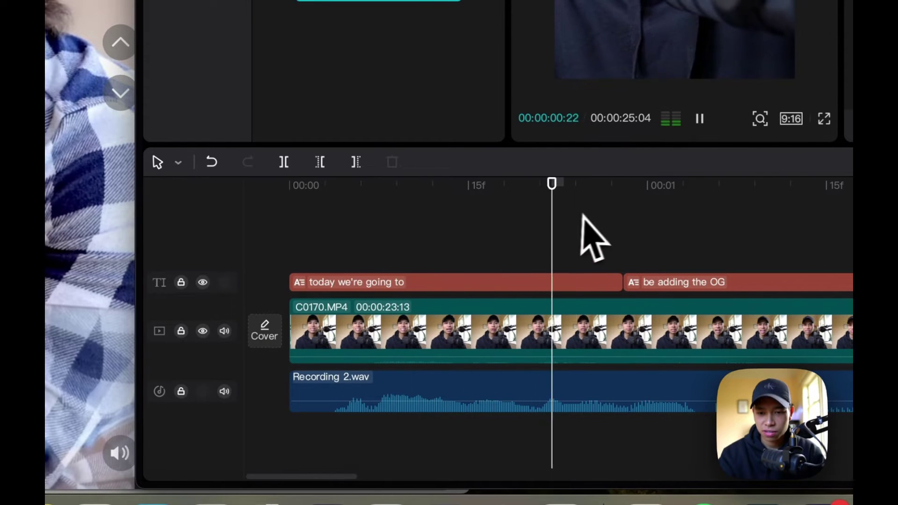
key(space)
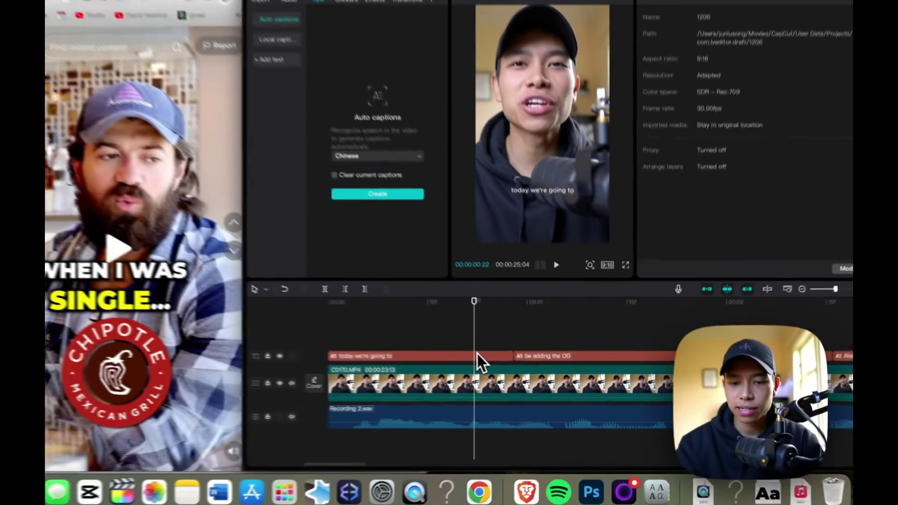
Insert an 'i' after 'Homoz' in the third caption to fix the spelling
click(478, 356)
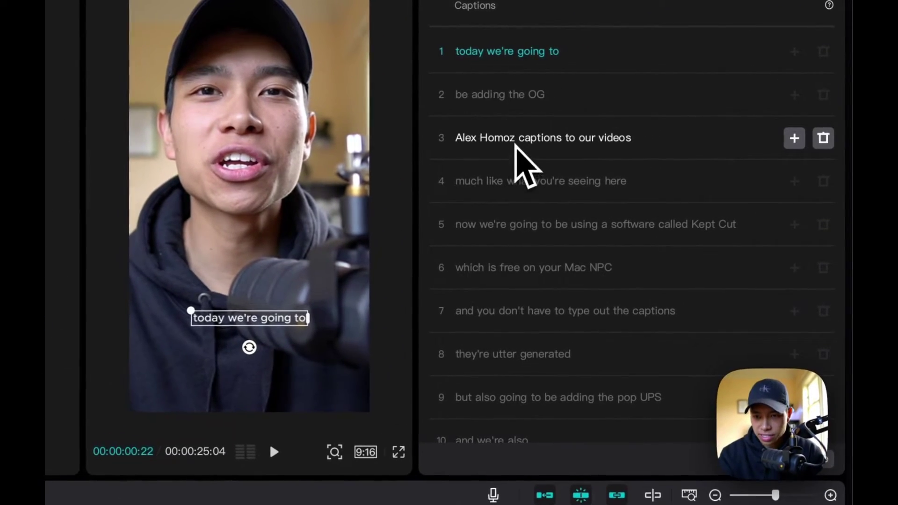
click(519, 149)
text(i)
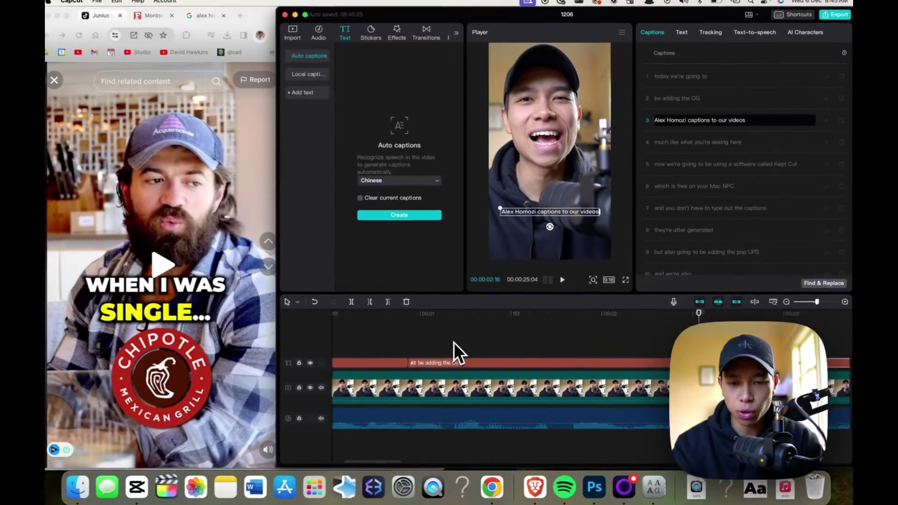
Set the captions' font to Montserrat Black at size 16
click(454, 341)
click(460, 361)
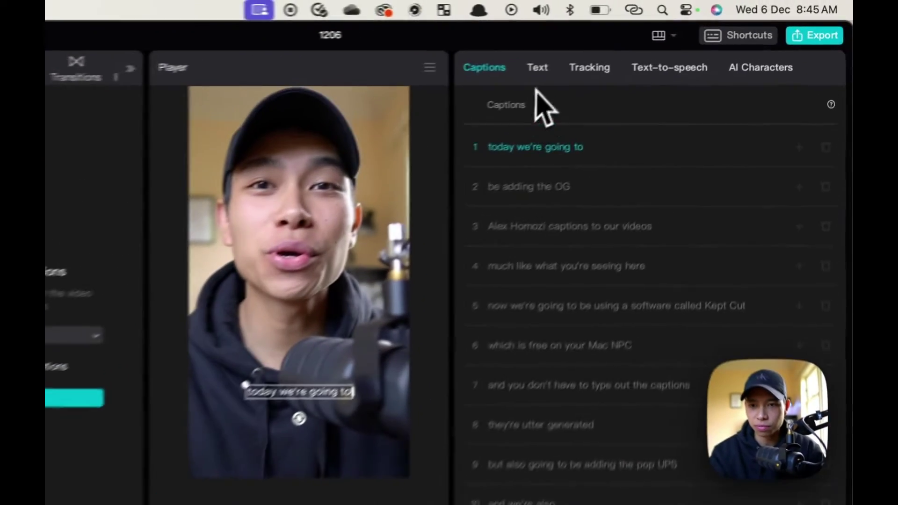
click(681, 36)
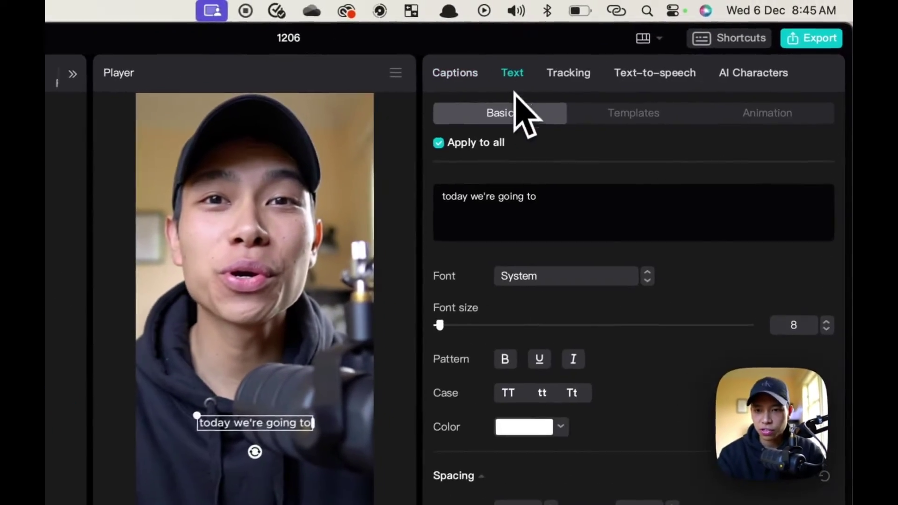
click(532, 279)
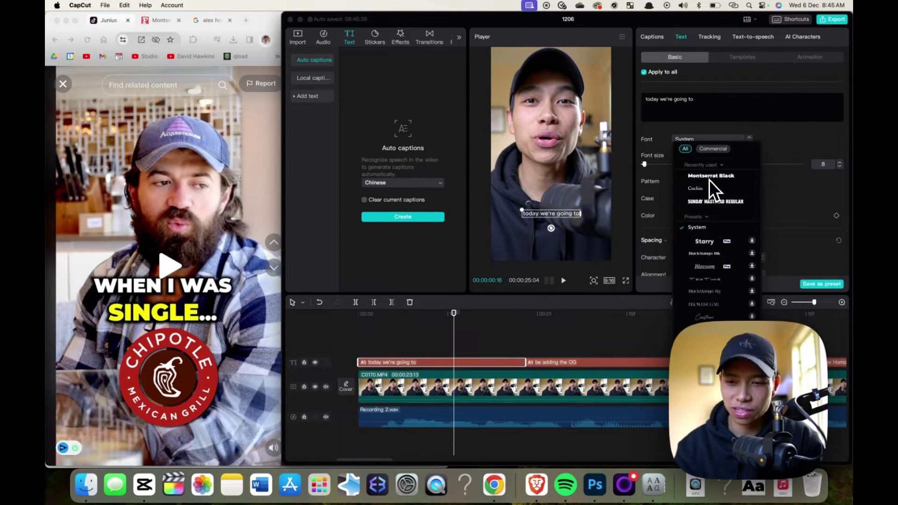
click(709, 177)
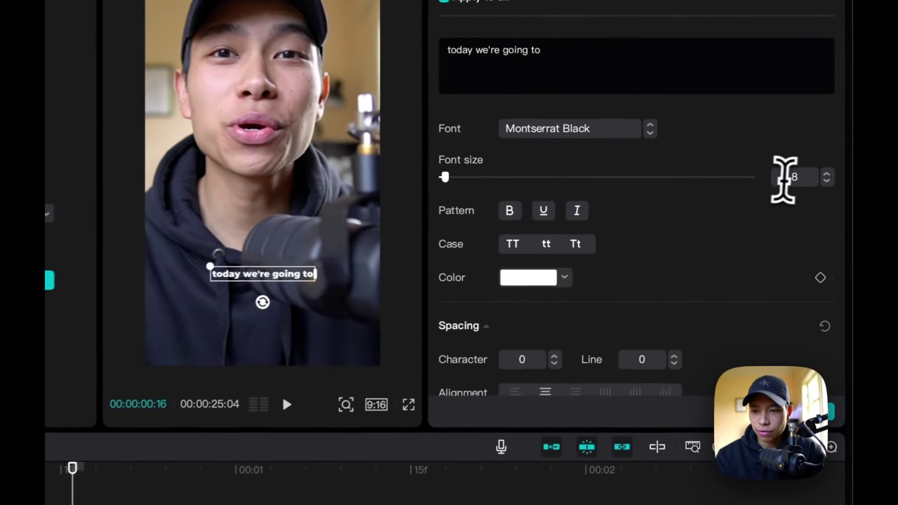
double_click(784, 176)
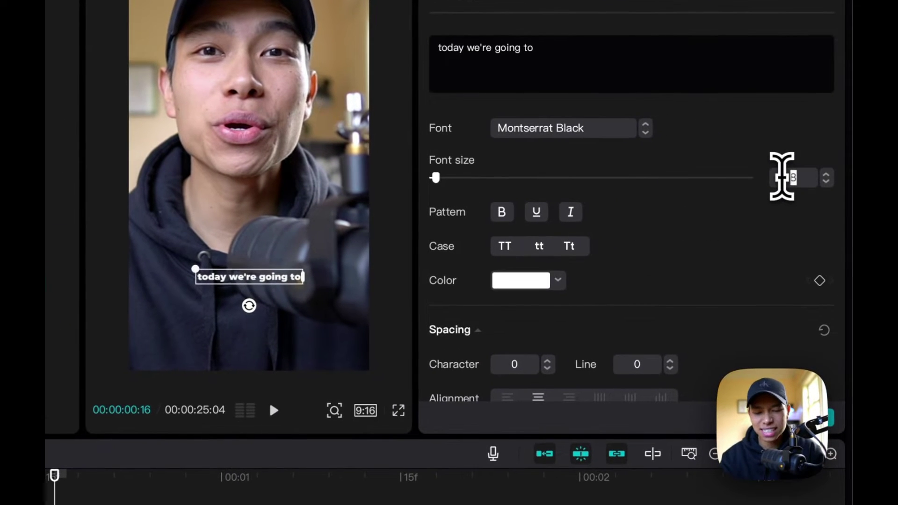
text(16)
key(Return)
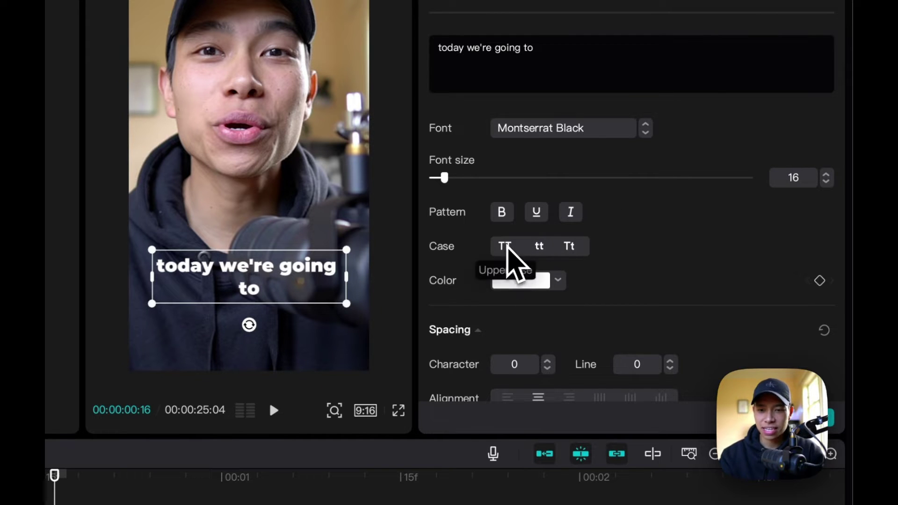
Make the captions all capitals and add a black outline and a glow
click(509, 248)
scroll(587, 274, down, 10)
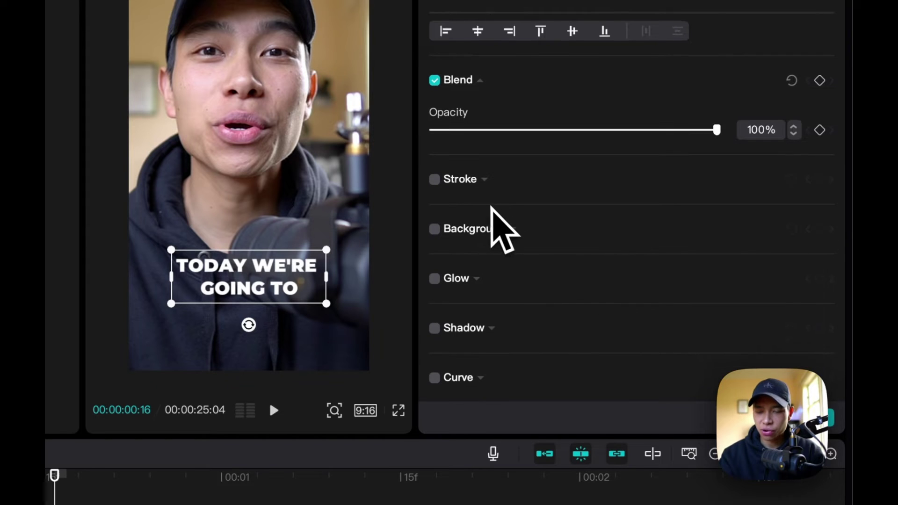
click(434, 180)
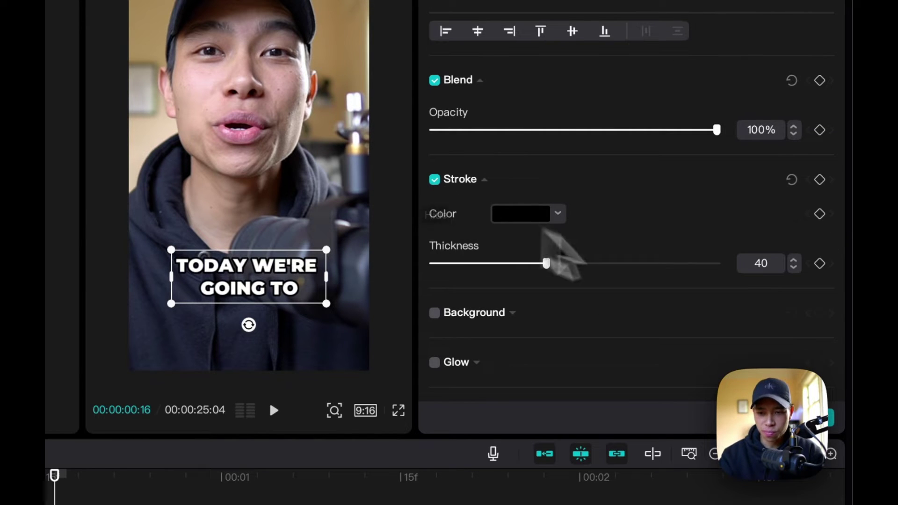
scroll(567, 341, down, 3)
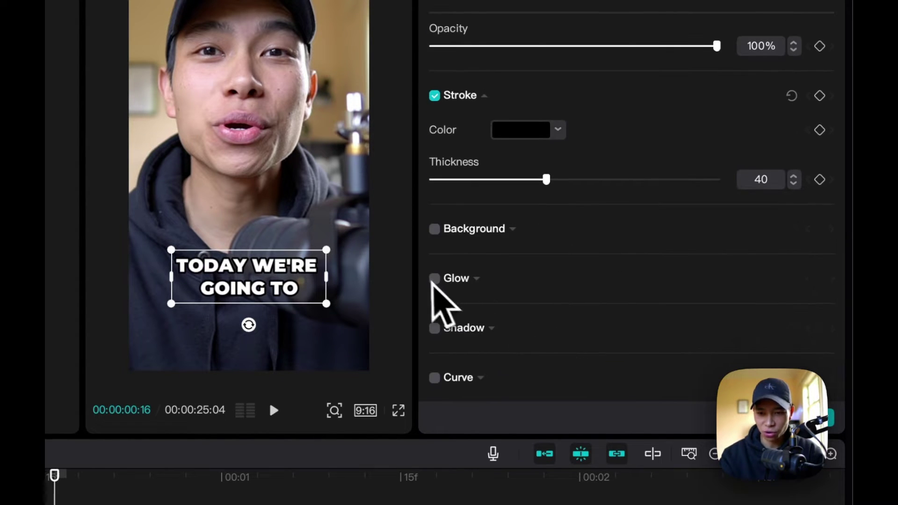
click(435, 279)
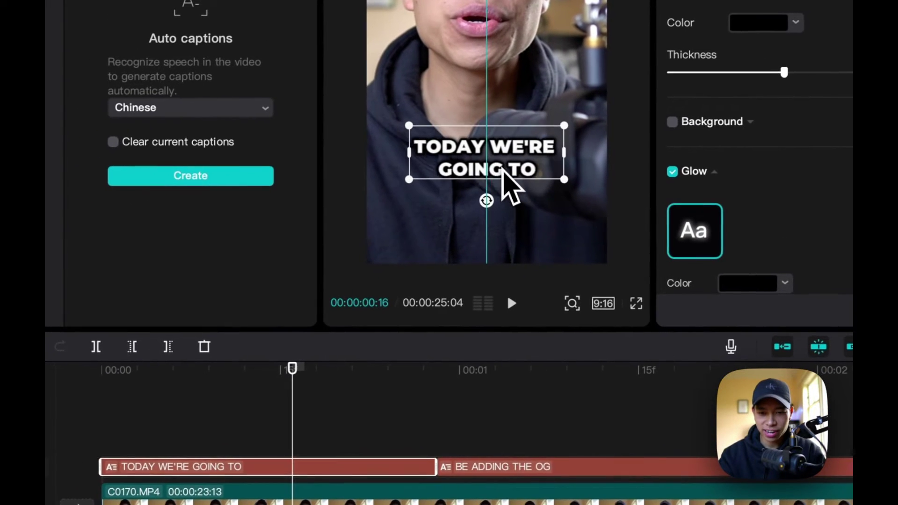
Move the captions higher in the frame and return the playhead to the start
drag(504, 171, 504, 147)
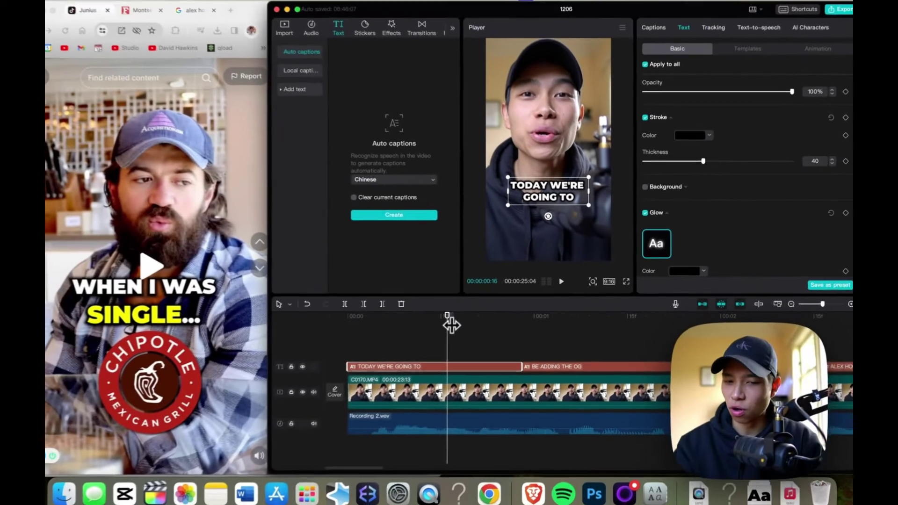
drag(288, 383, 142, 396)
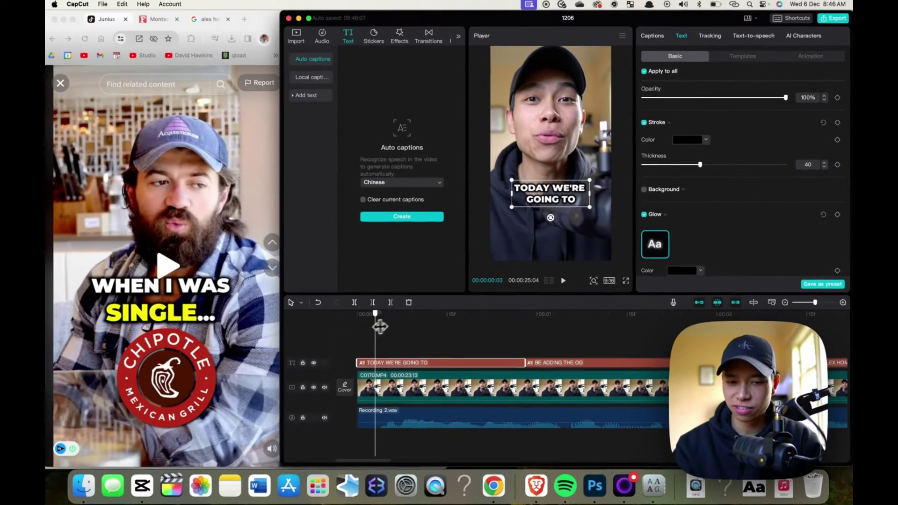
drag(378, 328, 351, 317)
Play the start back to check captions through 'ALEX HOMOZI CAPTIONS TO OUR VIDEOS'
key(space)
key(space)
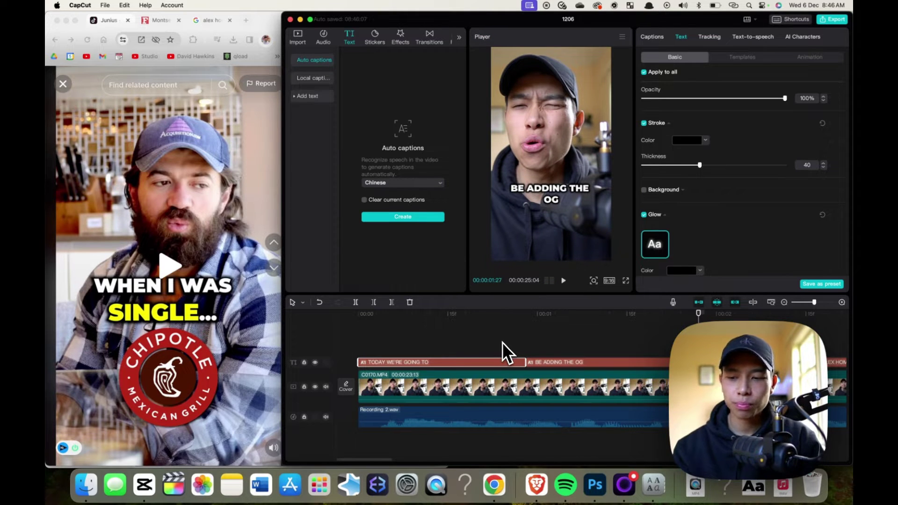
click(500, 342)
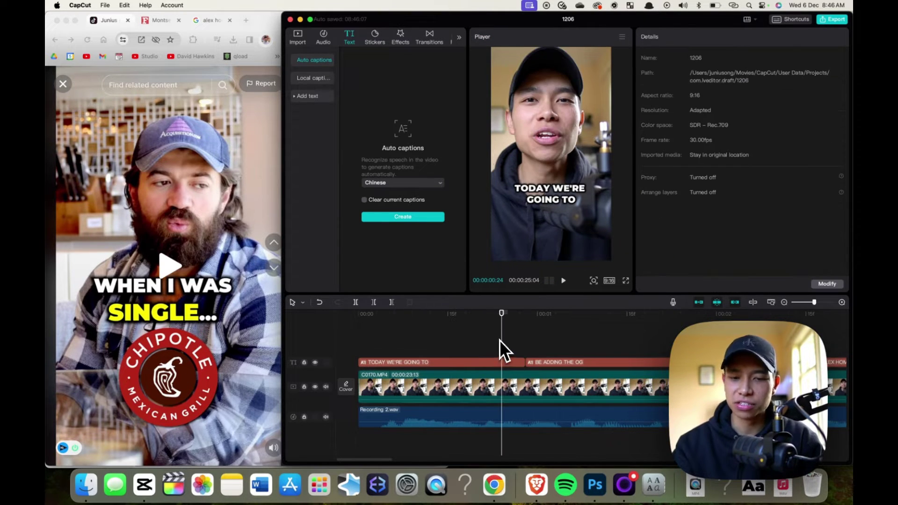
scroll(501, 340, right, 5)
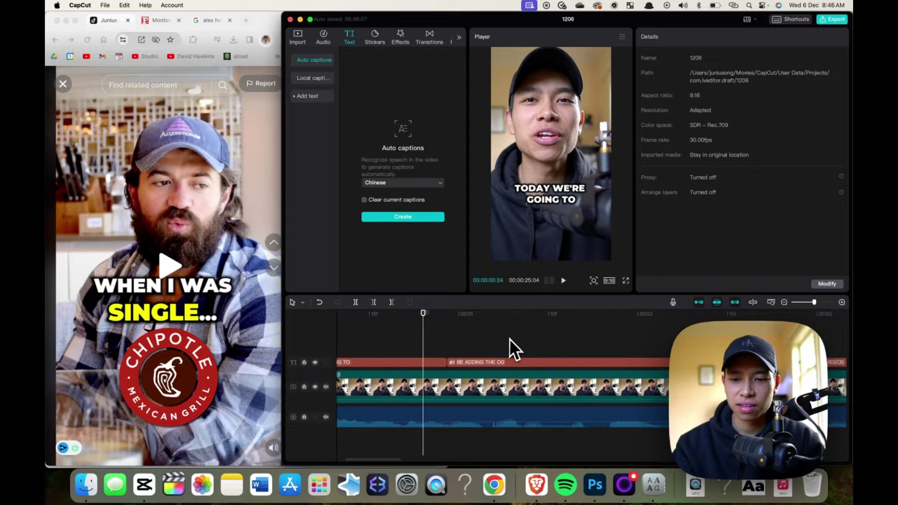
click(682, 344)
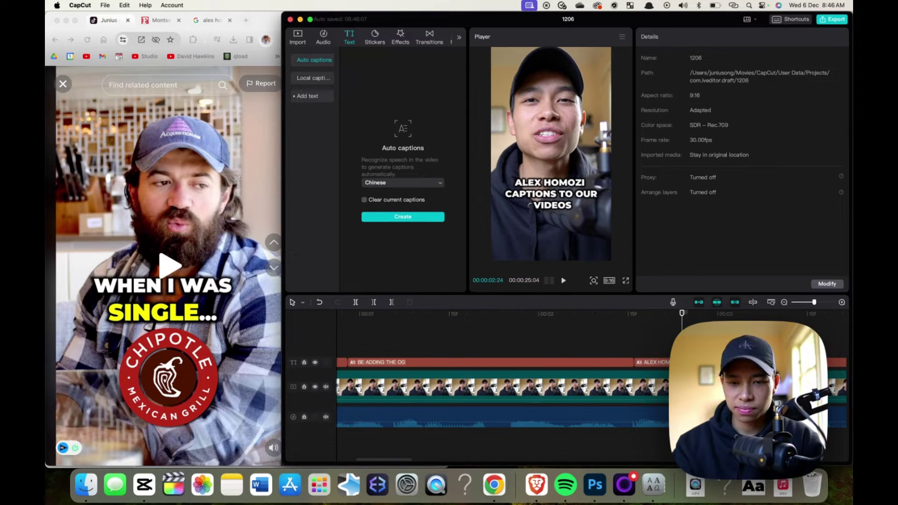
Select the 'TODAY WE'RE GOING TO' caption, then play and pause the Chipotle reference Short
scroll(496, 344, left, 5)
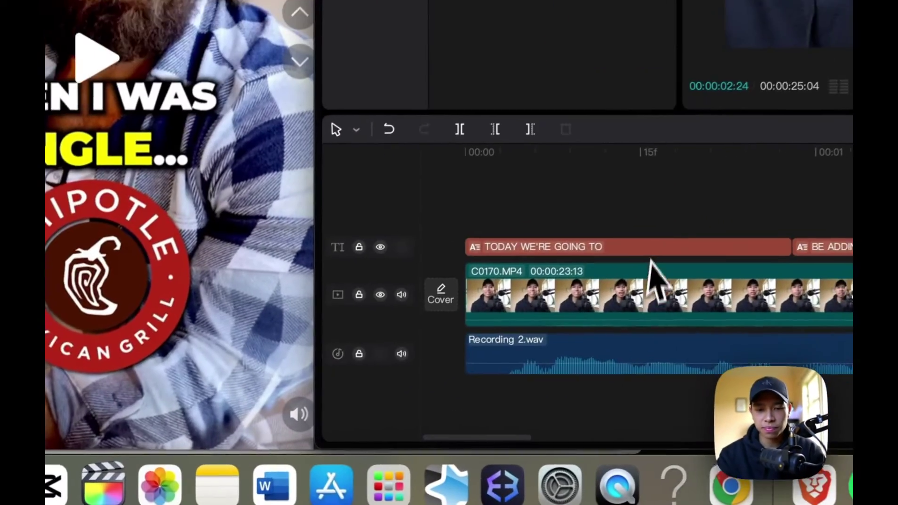
click(447, 360)
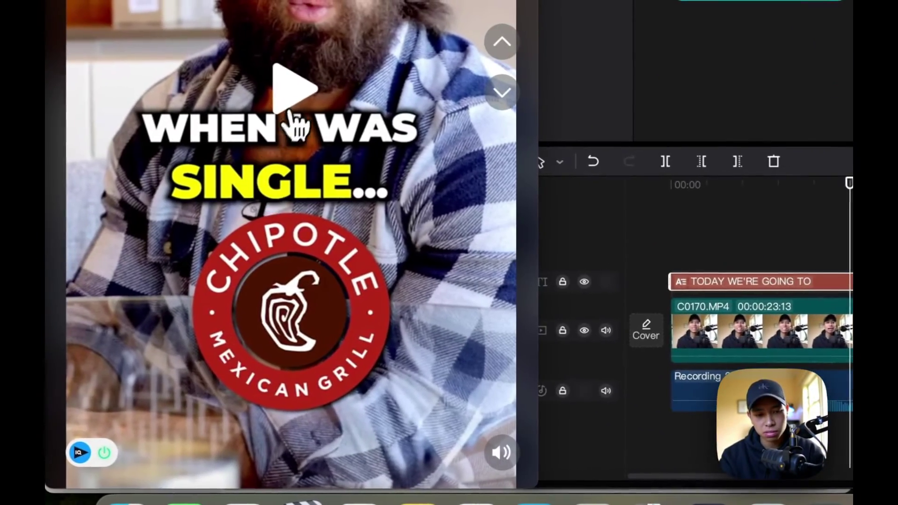
click(64, 77)
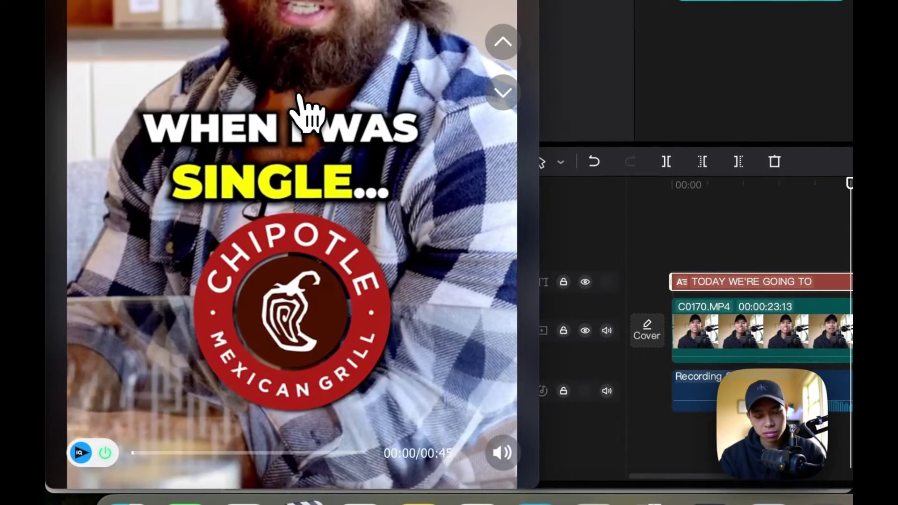
click(298, 96)
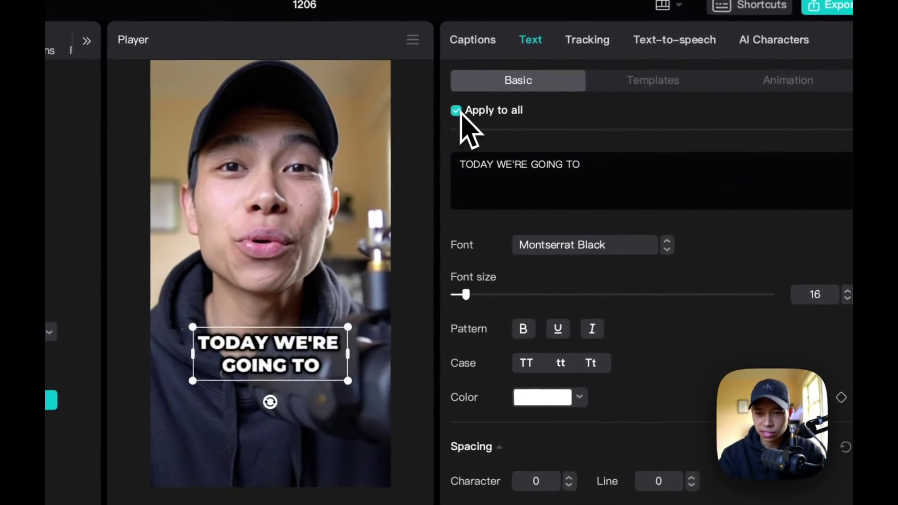
Turn off Apply to all and tilt the 'TODAY WE'RE GOING TO' caption slightly clockwise
click(480, 81)
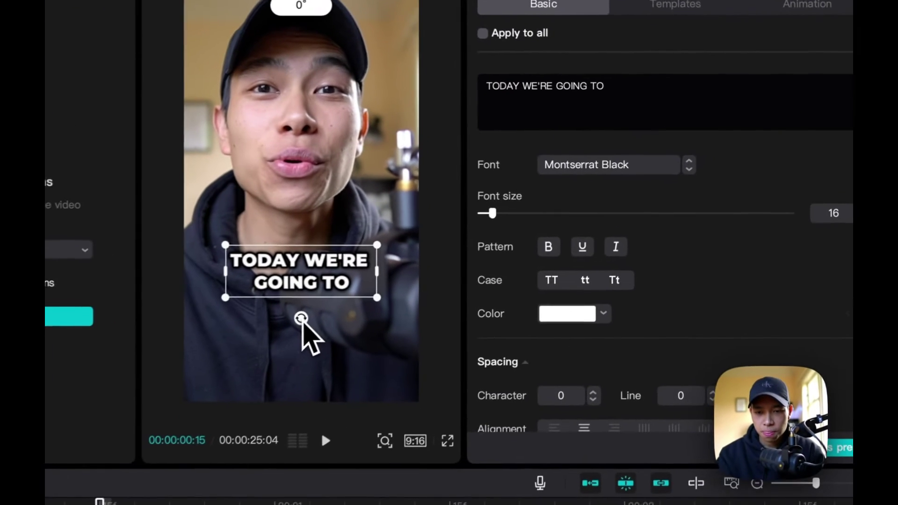
drag(551, 218, 549, 218)
drag(284, 323, 284, 324)
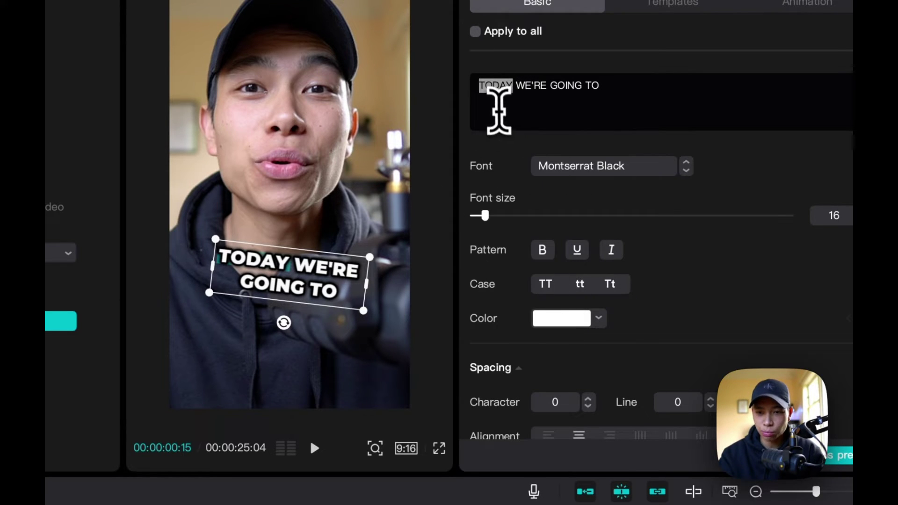
After trying green, color the word TODAY yellow (FFFD03), leaving the rest white
click(557, 318)
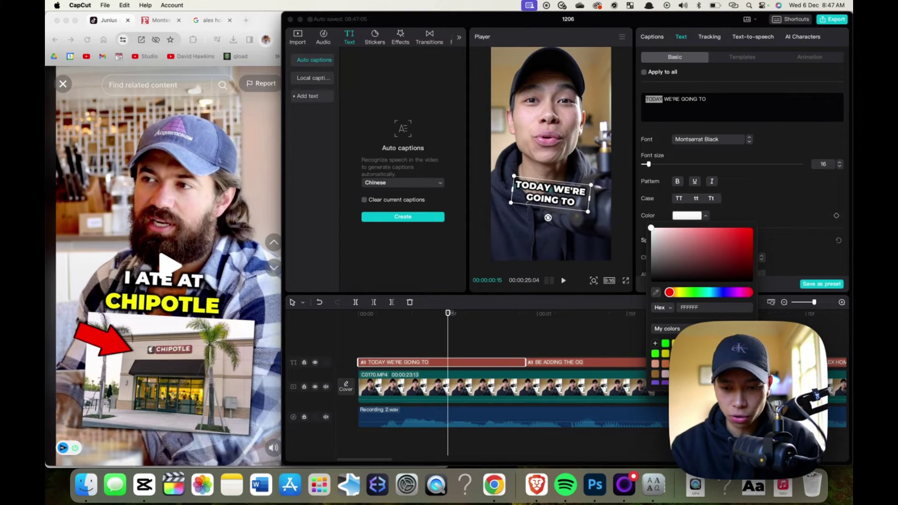
click(675, 343)
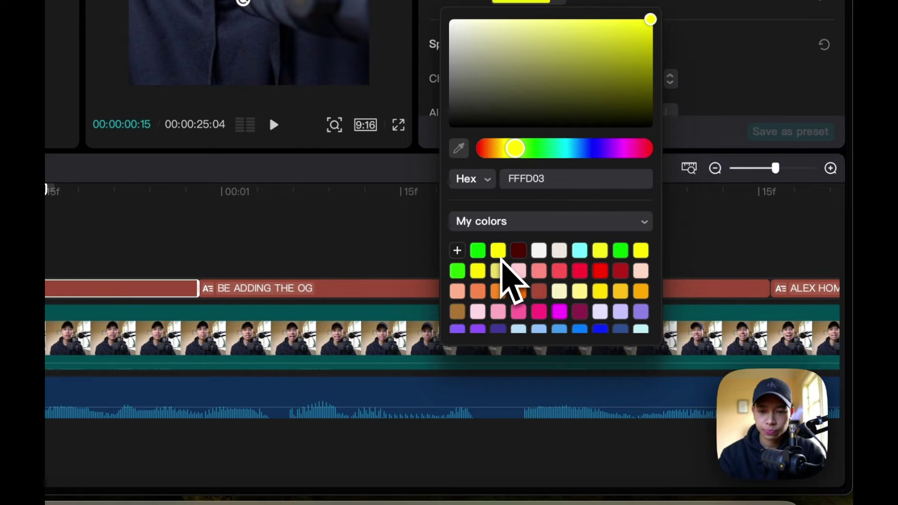
click(481, 254)
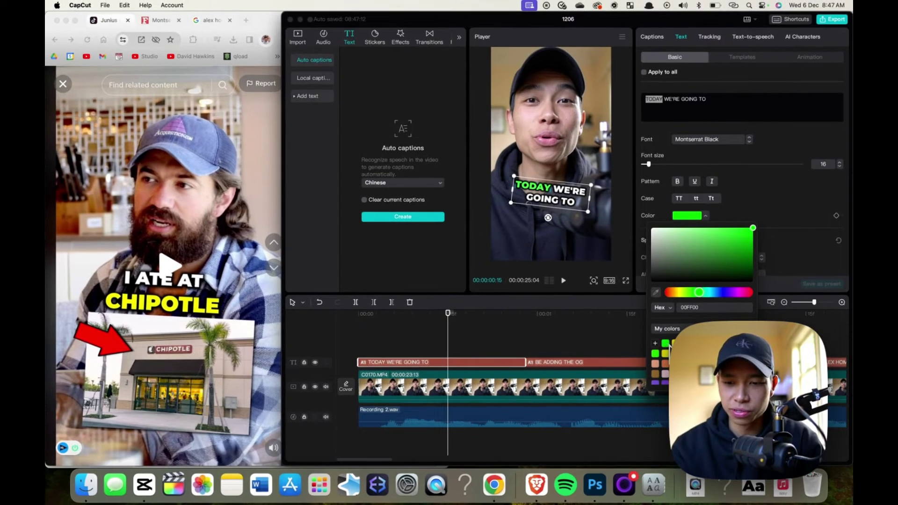
click(674, 344)
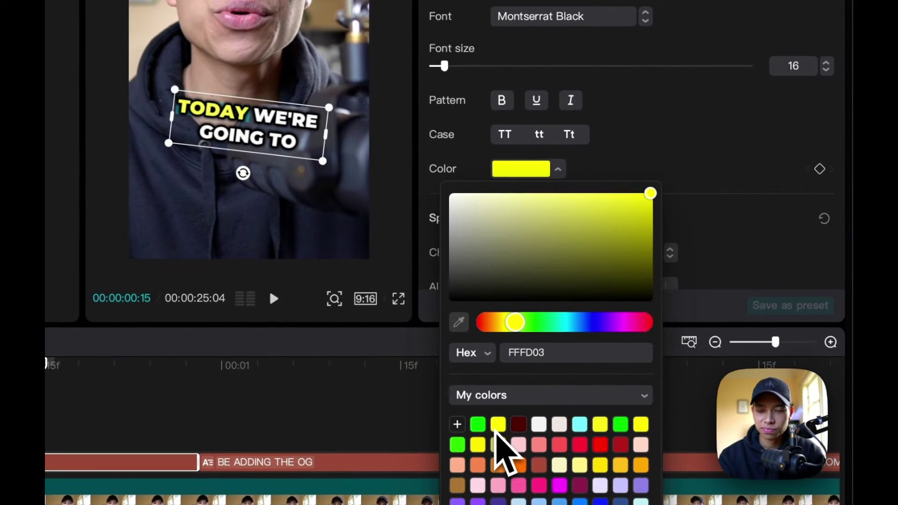
click(691, 167)
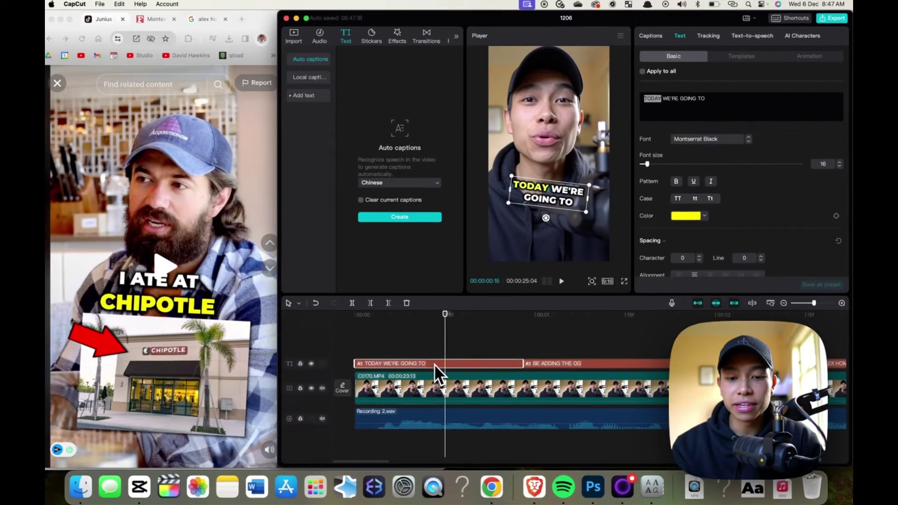
Return the playhead to the start and play the reference video in Chrome
click(402, 358)
drag(403, 358, 359, 361)
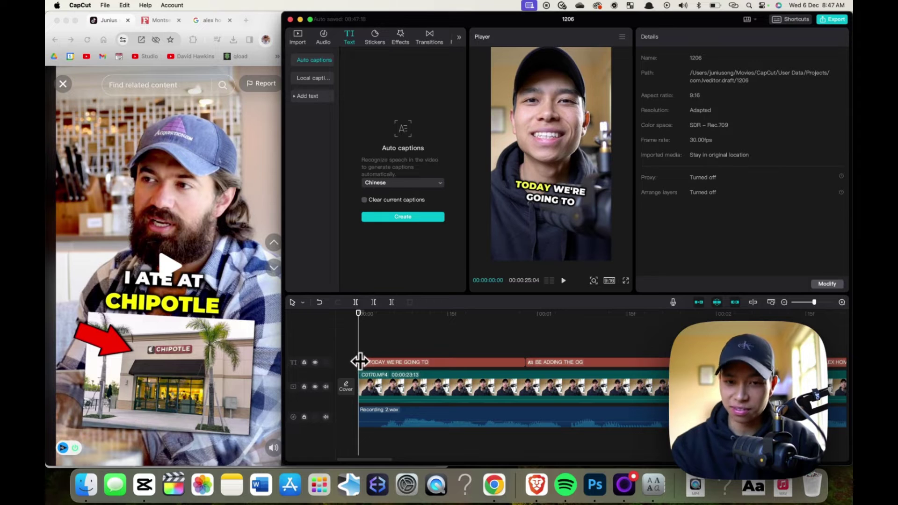
click(162, 278)
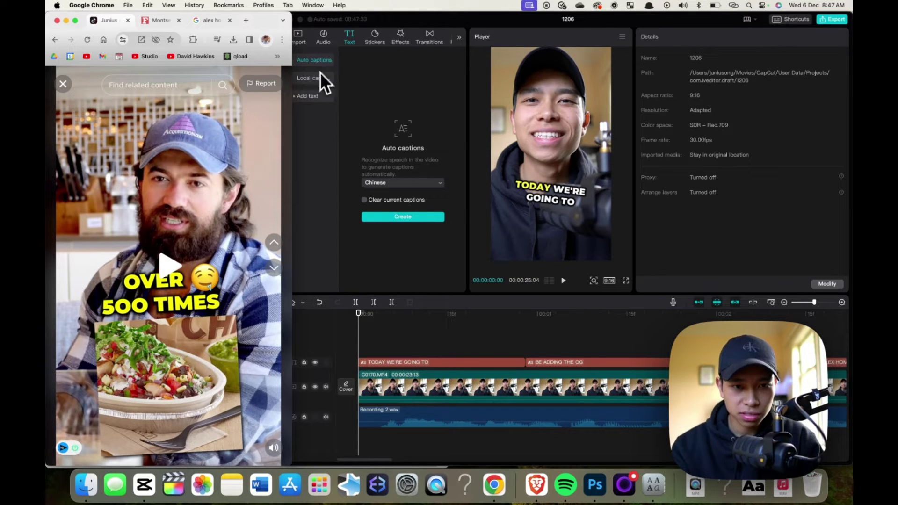
Add the Default text preset on a new track, trimmed to end with the first caption
click(309, 95)
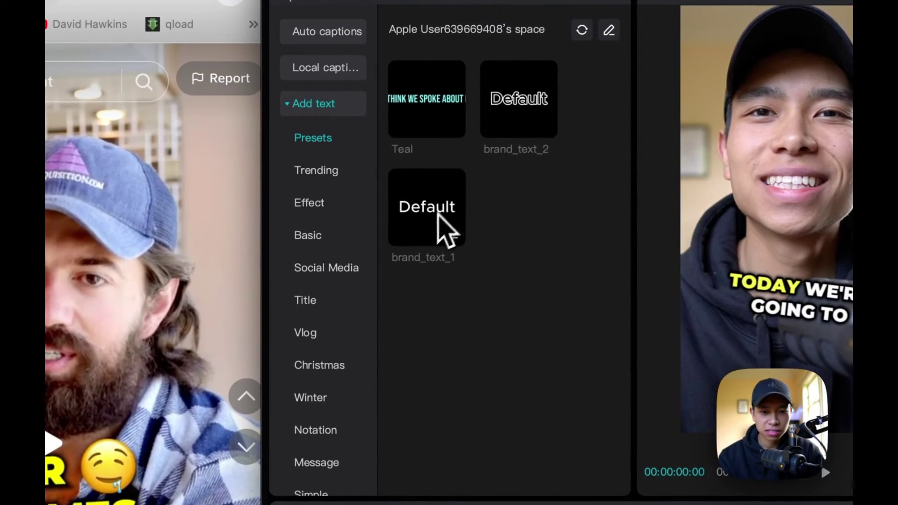
drag(445, 236, 284, 312)
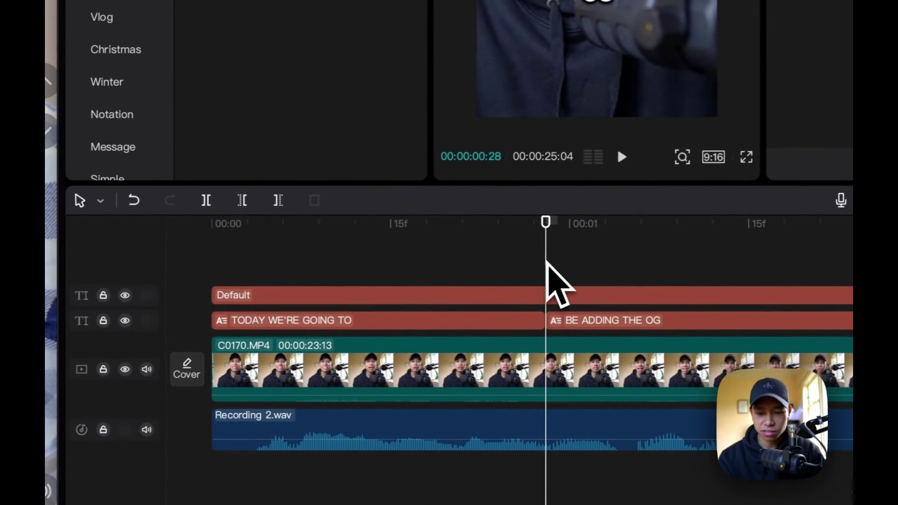
scroll(271, 252, down, 3)
drag(482, 296, 297, 302)
click(285, 277)
scroll(285, 276, up, 3)
scroll(285, 285, left, 6)
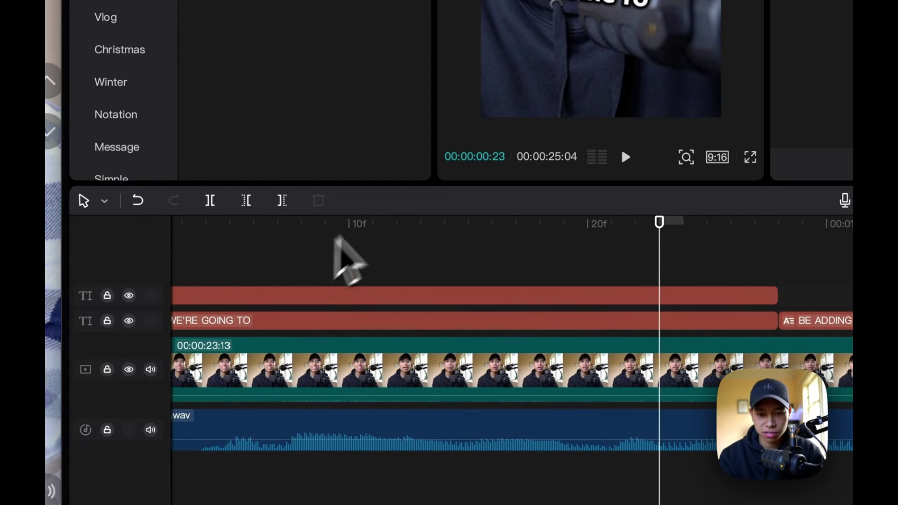
click(475, 267)
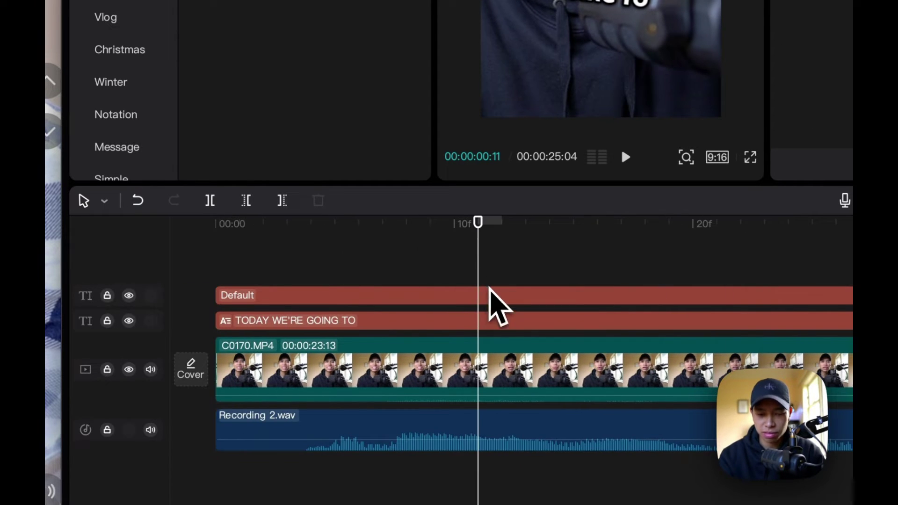
Replace the Default placeholder text with a calendar emoji
click(491, 296)
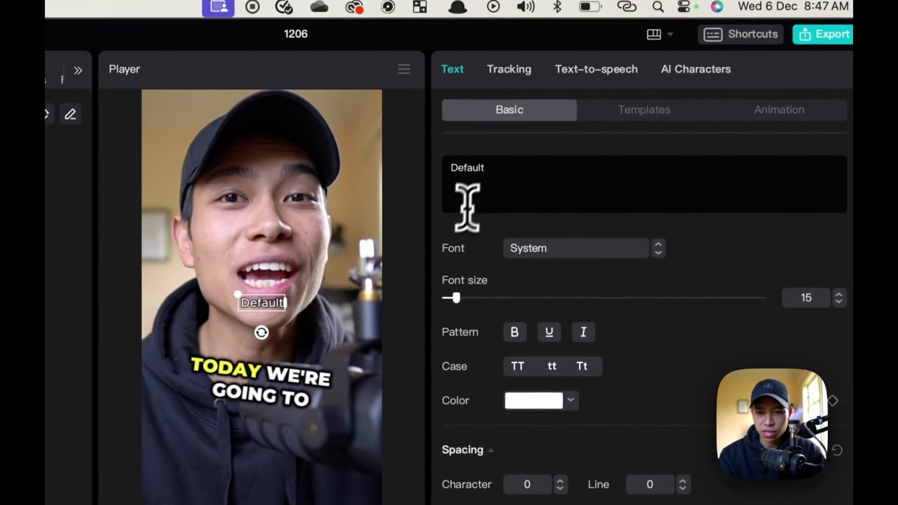
double_click(466, 178)
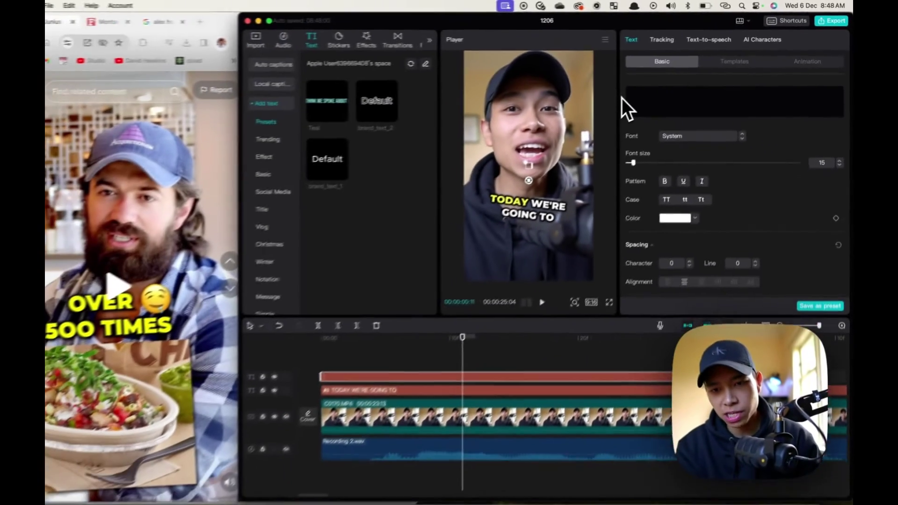
key(ctrl+super+space)
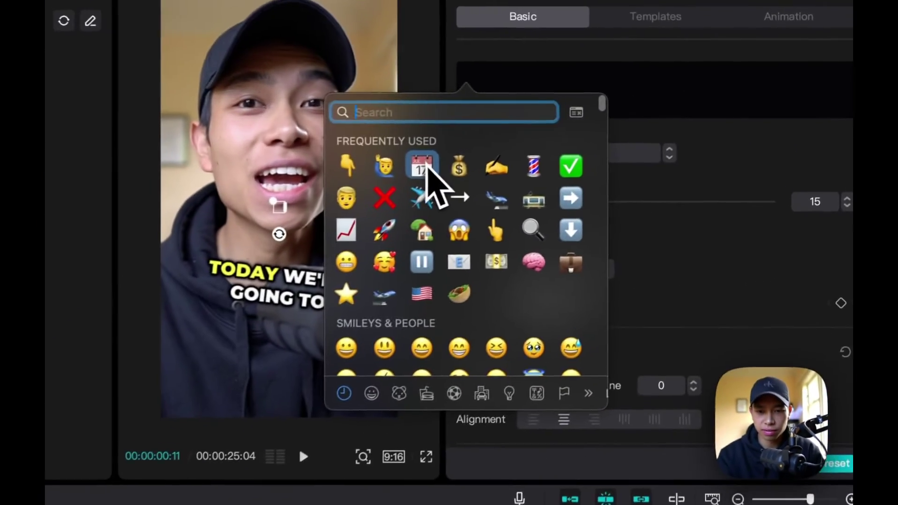
click(624, 134)
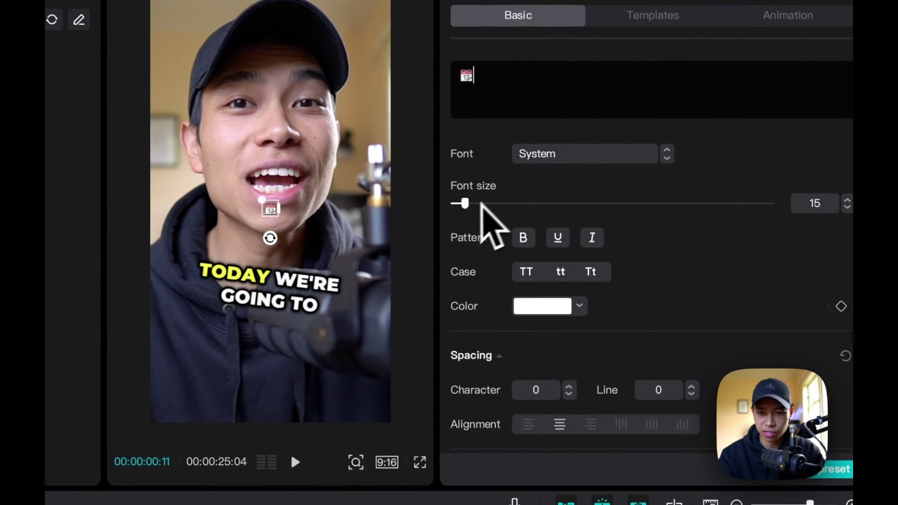
Enlarge, tilt and move the calendar emoji just below the 'GOING TO' line
drag(471, 208, 494, 217)
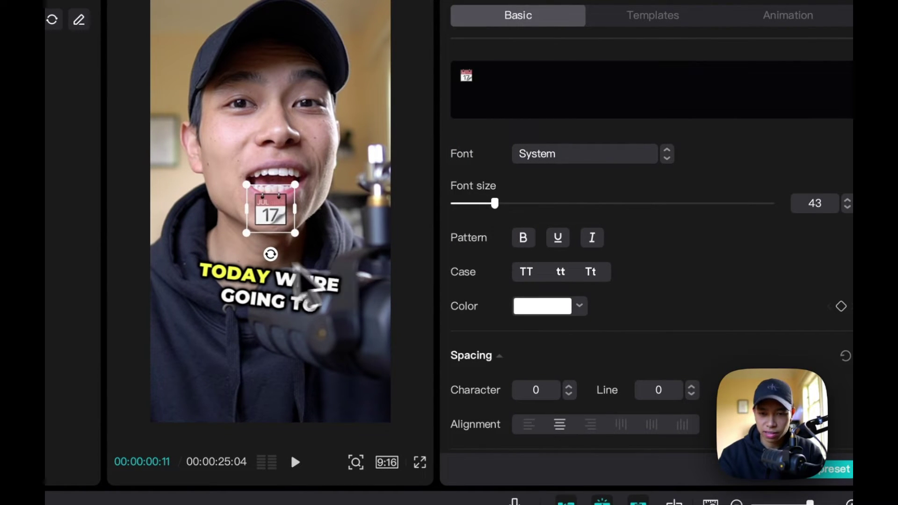
drag(270, 254, 265, 256)
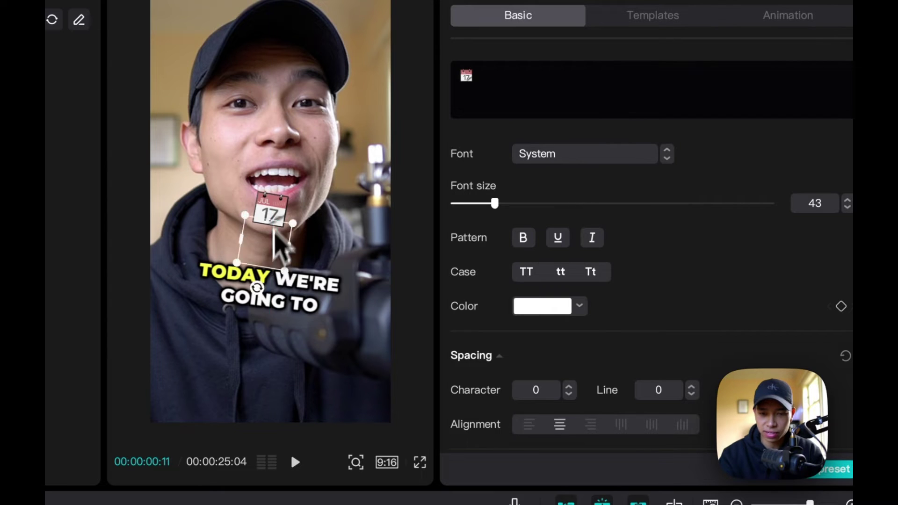
drag(278, 218, 273, 340)
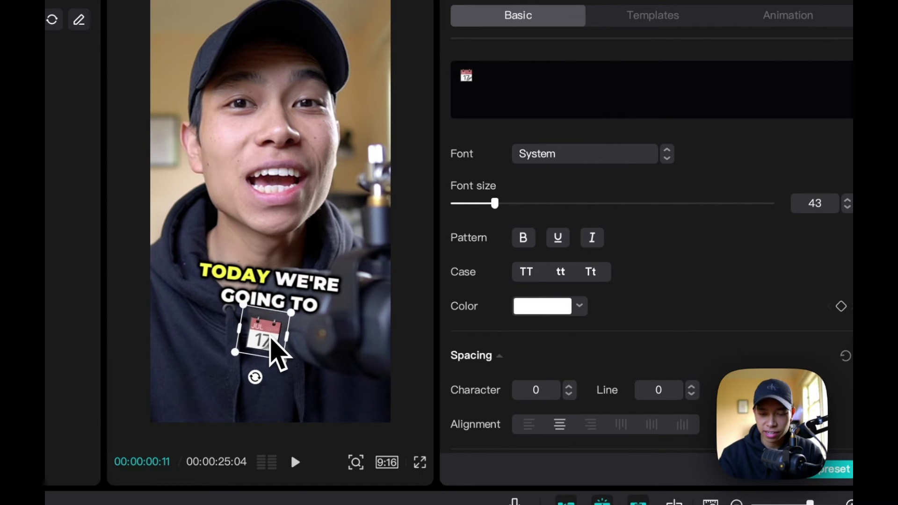
click(260, 362)
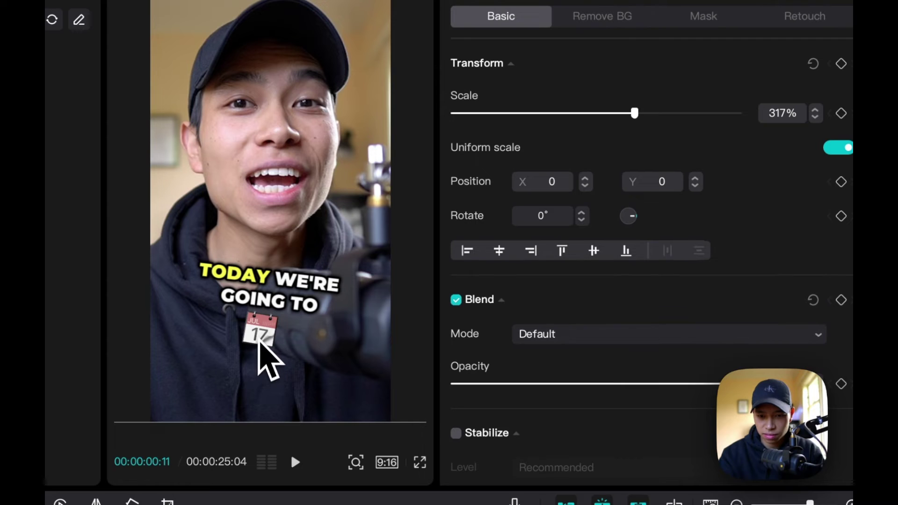
click(261, 341)
drag(252, 372, 256, 377)
click(323, 370)
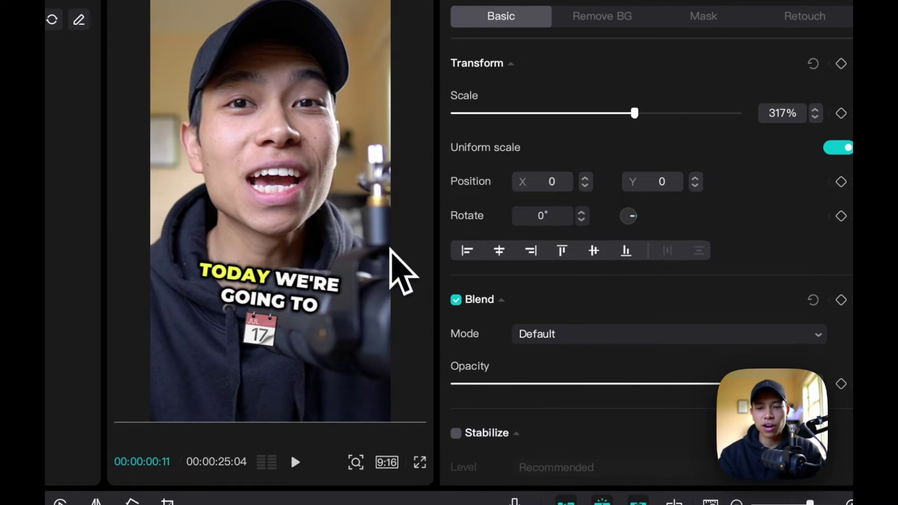
Scale up the video clip and set the calendar emoji to font size 57
drag(634, 112, 613, 112)
click(330, 427)
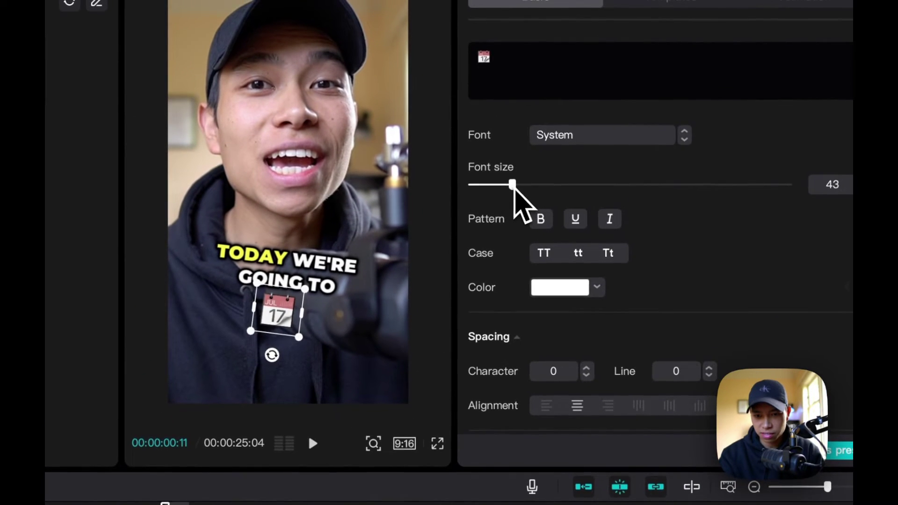
drag(521, 147, 538, 152)
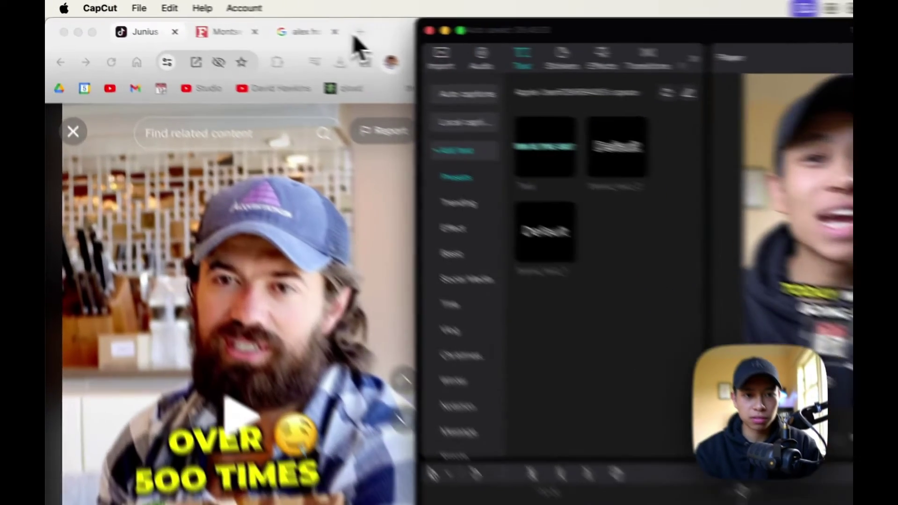
Google 'calendar emoji' in a new tab and select the emoji in the first result
click(246, 20)
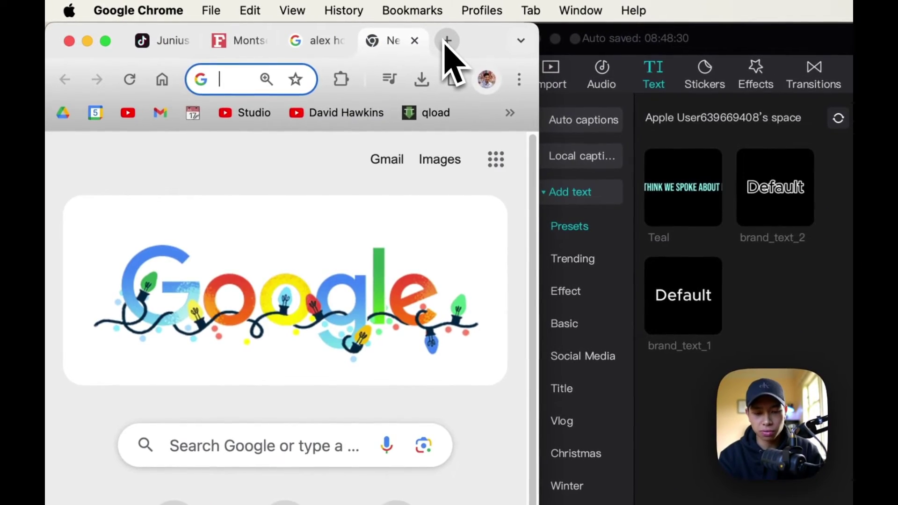
text(cal)
text(endar emoji)
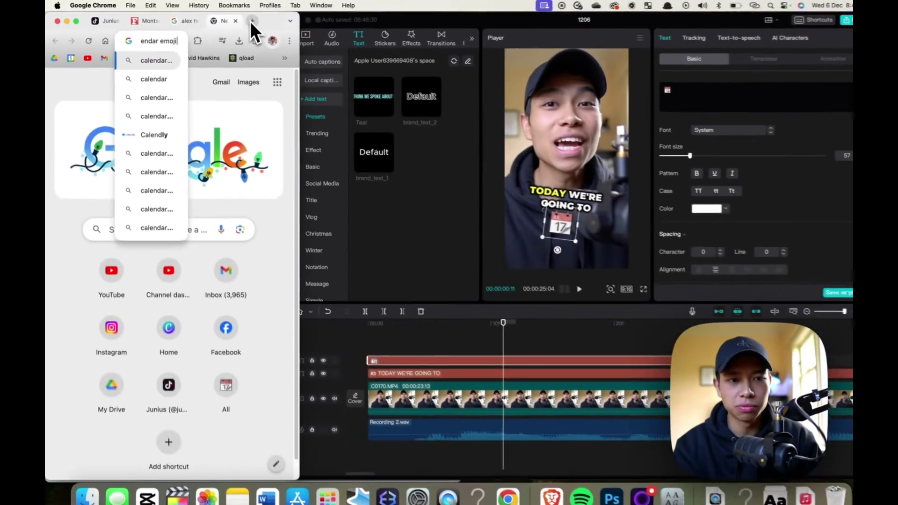
key(Return)
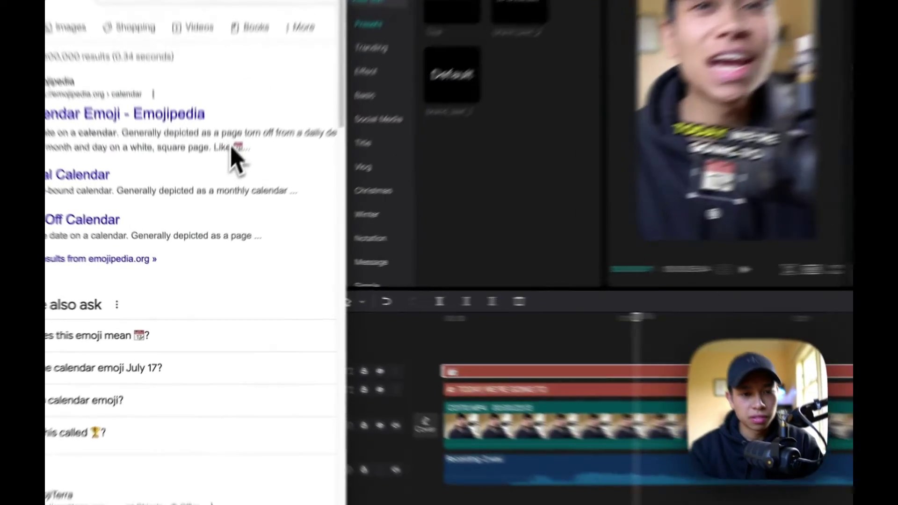
double_click(218, 197)
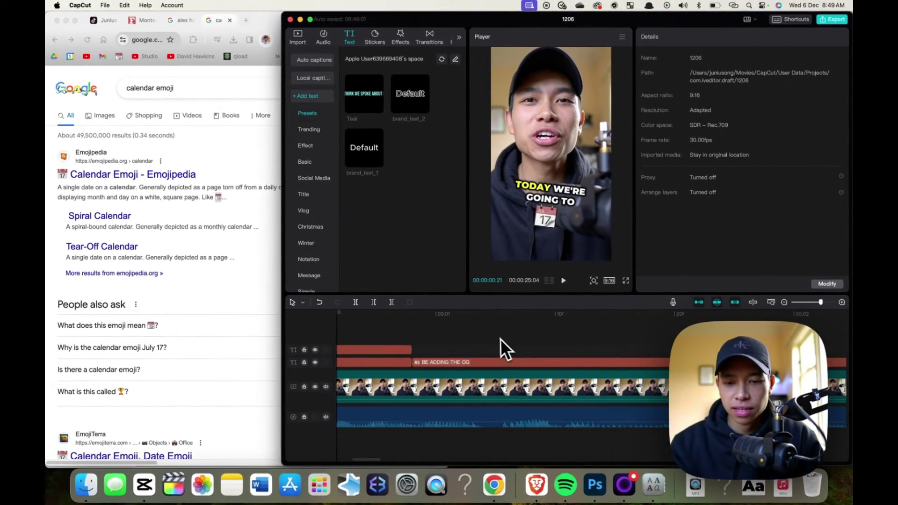
Pause the TikTok reference, park the playhead at 00:00:01:21 and select 'BE ADDING THE OG'
click(103, 21)
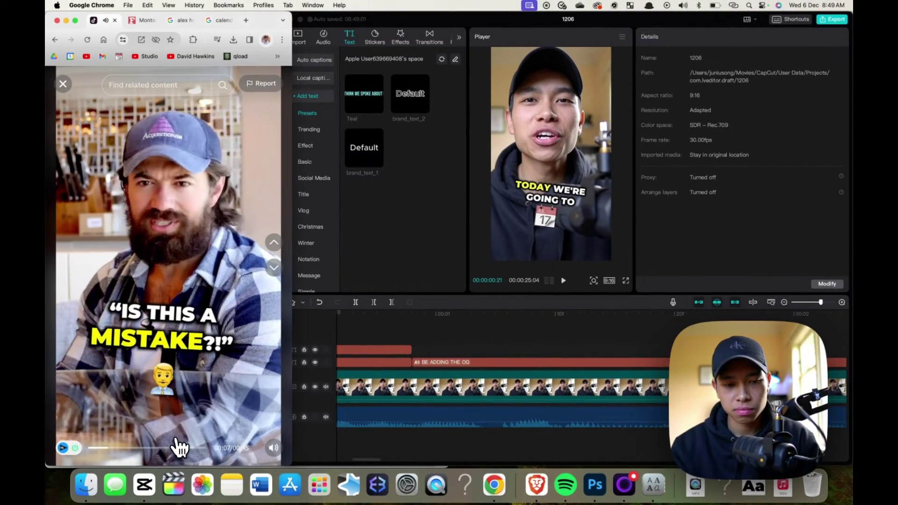
click(231, 335)
click(508, 332)
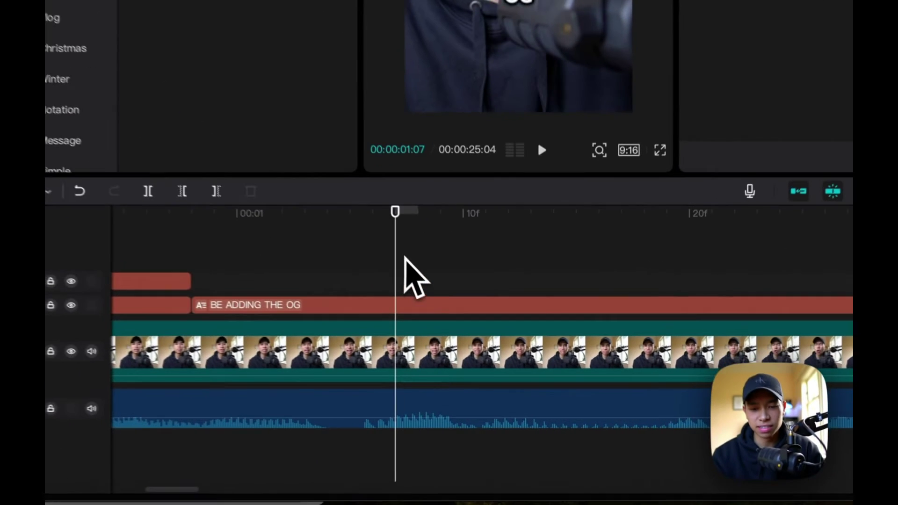
drag(391, 240, 458, 261)
scroll(456, 267, down, 5)
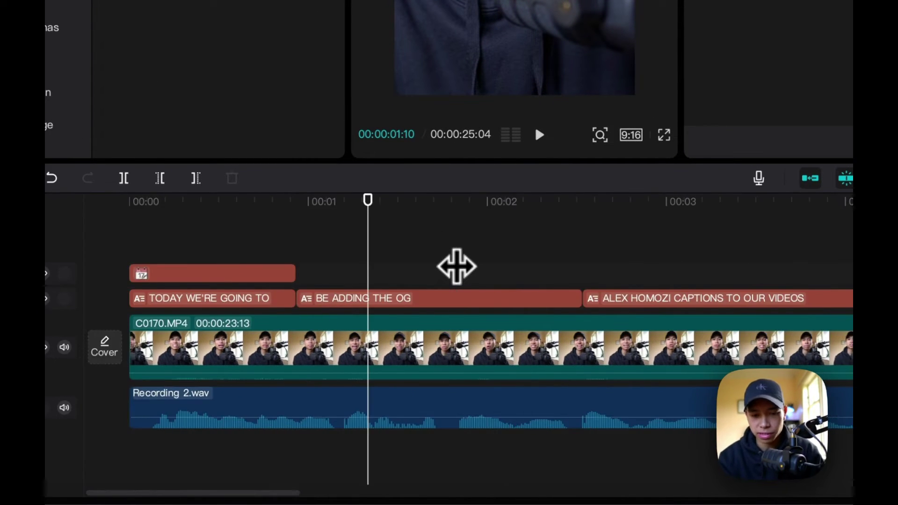
click(416, 248)
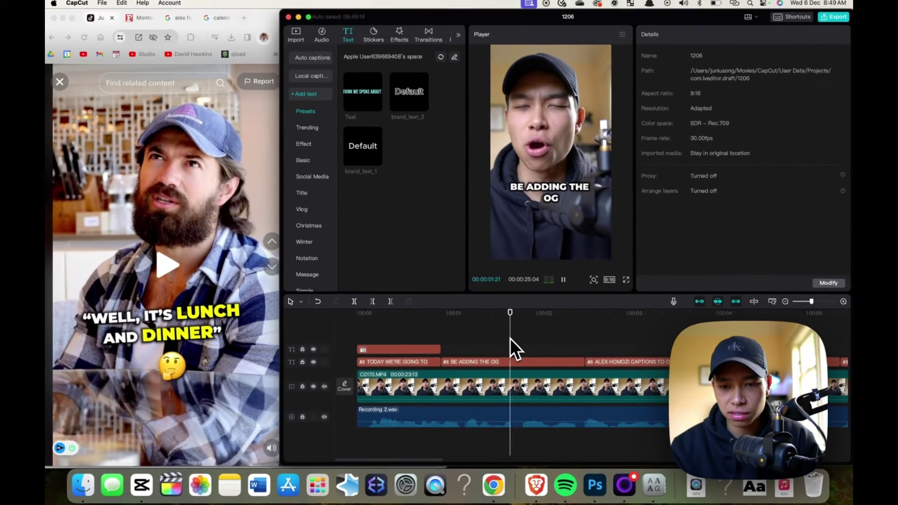
key(space)
click(510, 342)
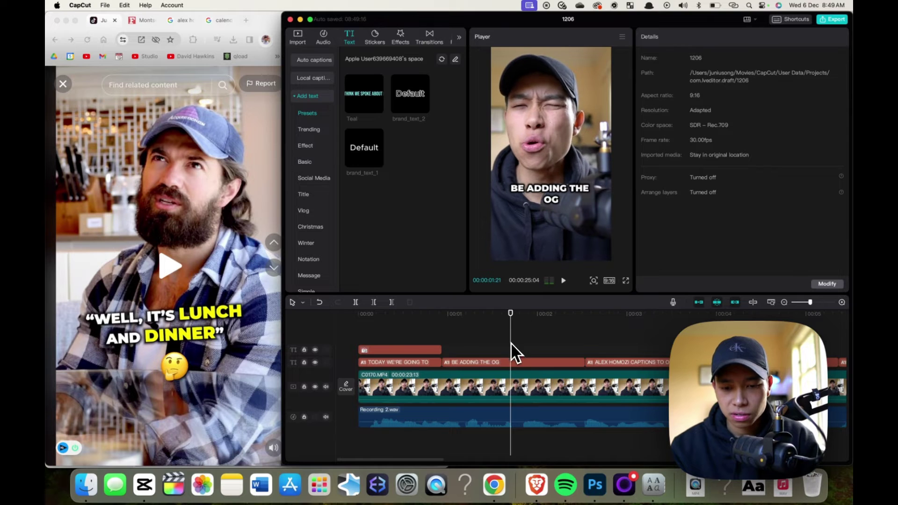
click(514, 362)
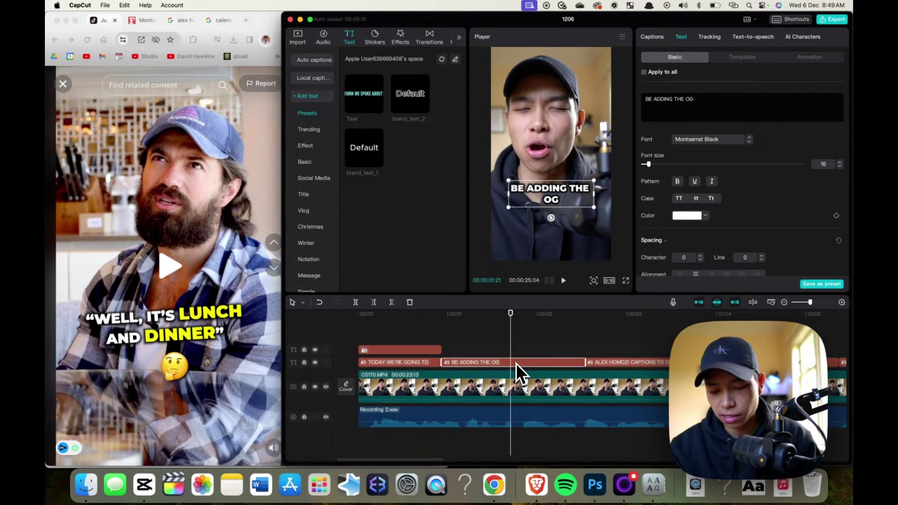
Split 'BE ADDING THE OG' at 00:00:01:21 with Cmd+B and select the word OG
key(super+b)
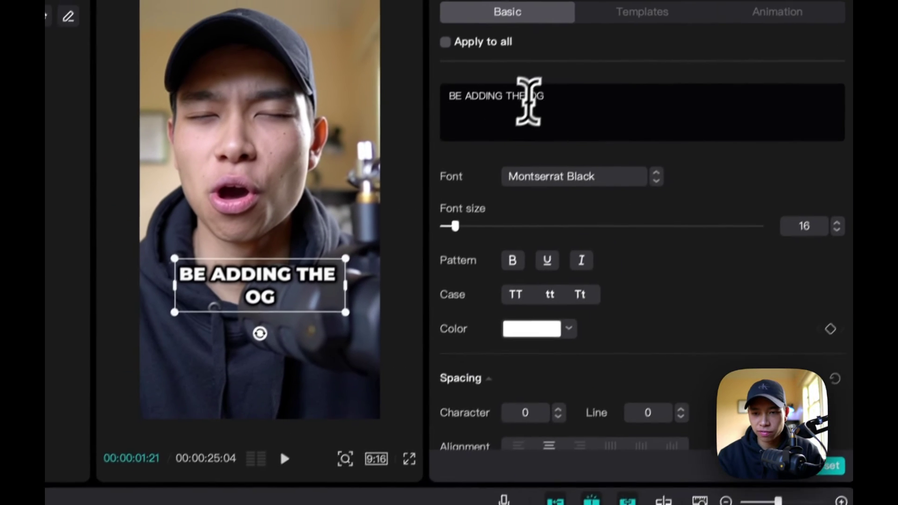
double_click(526, 114)
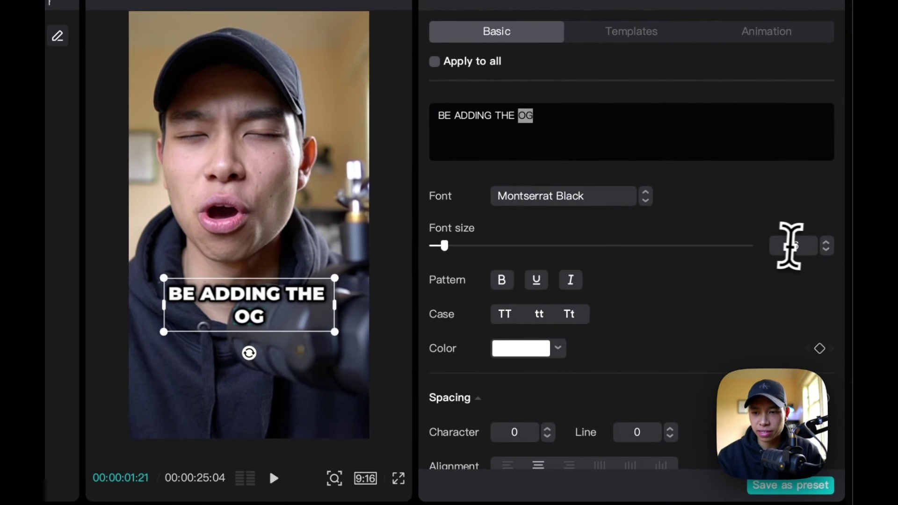
Apply a new caption font size, play back to review, and reselect the ALEX HOMOZI CAPTIONS caption
text(1)
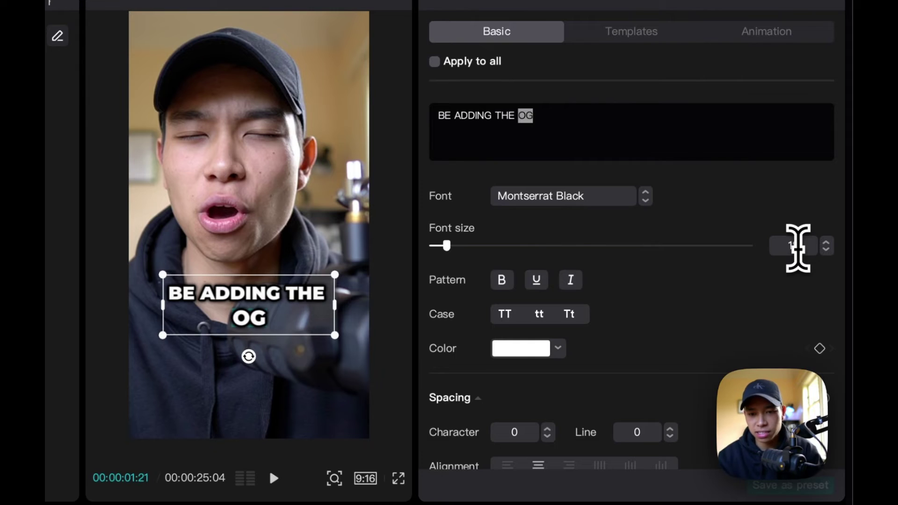
text(5)
click(452, 339)
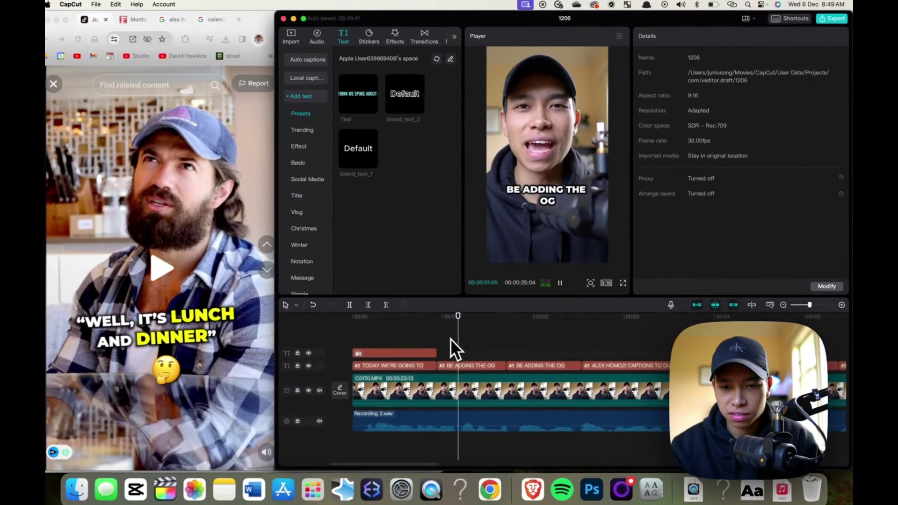
key(space)
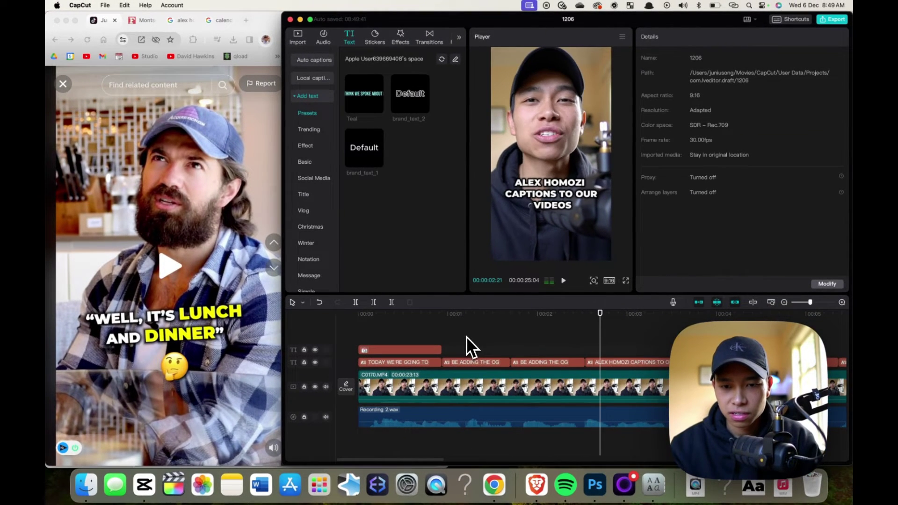
key(space)
click(586, 340)
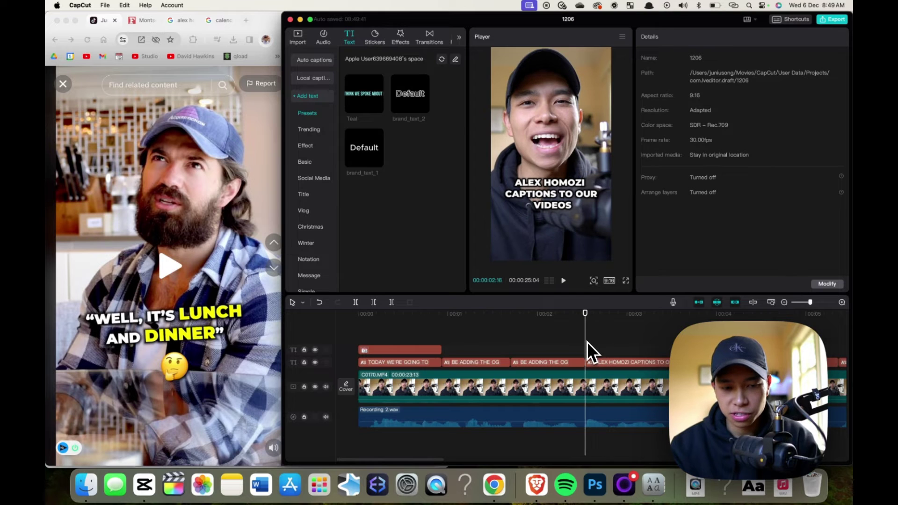
click(612, 356)
click(613, 363)
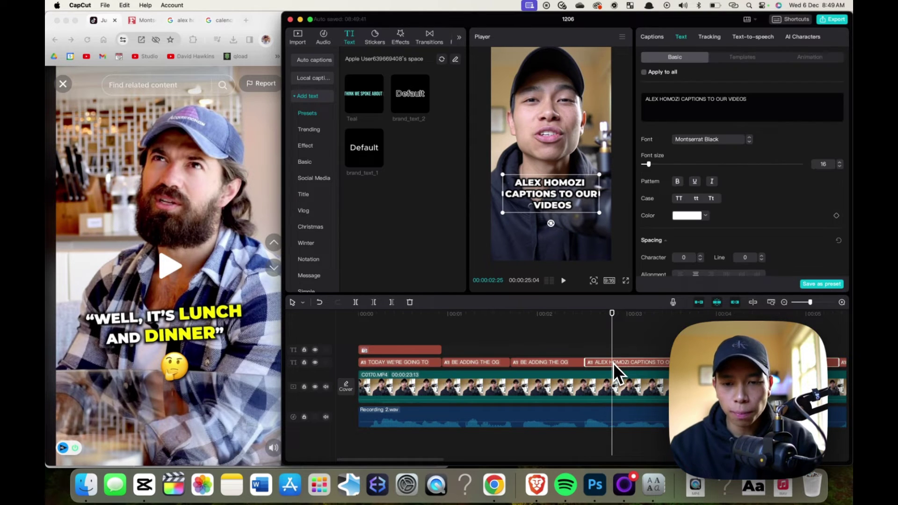
Play, pause and scrub the reference TikTok in Chrome to study its yellow-highlighted captions
click(182, 290)
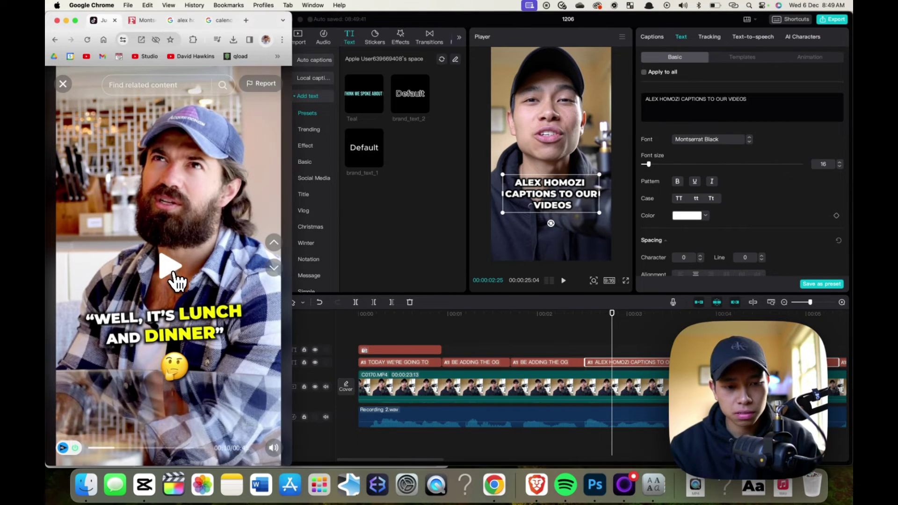
click(174, 280)
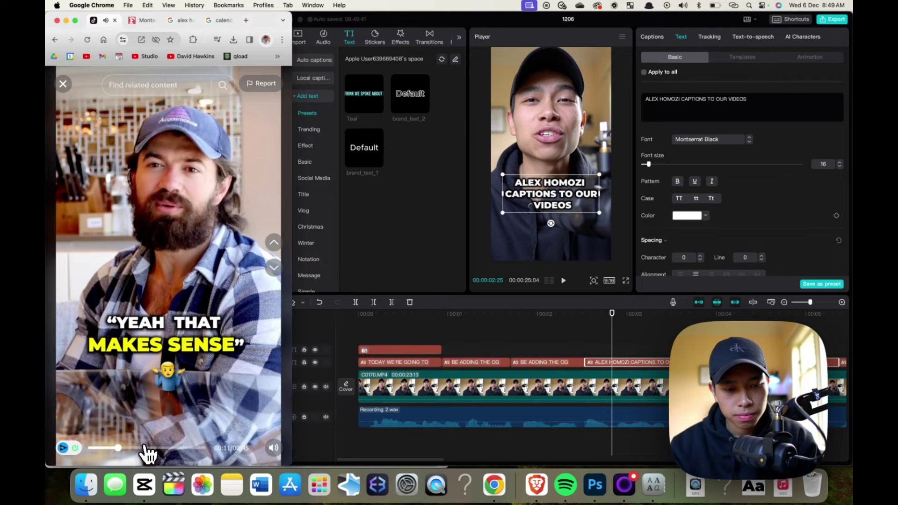
click(146, 450)
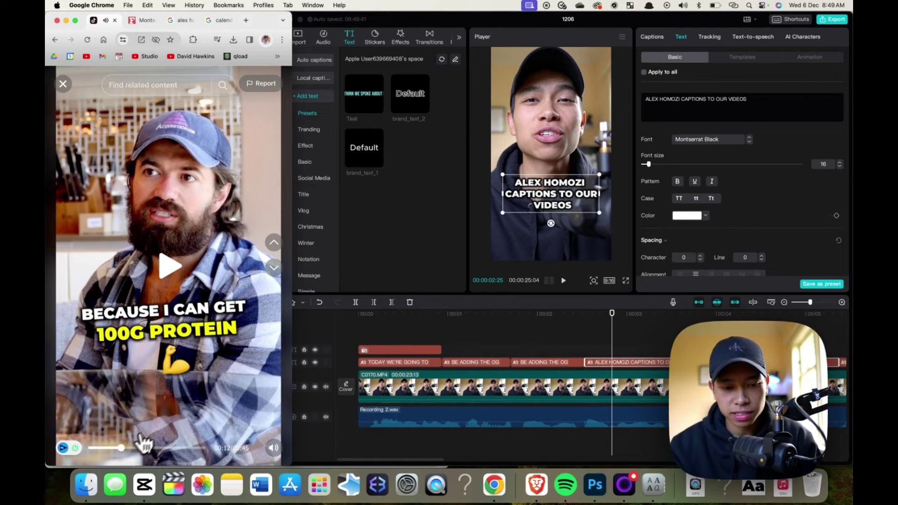
drag(139, 447, 123, 456)
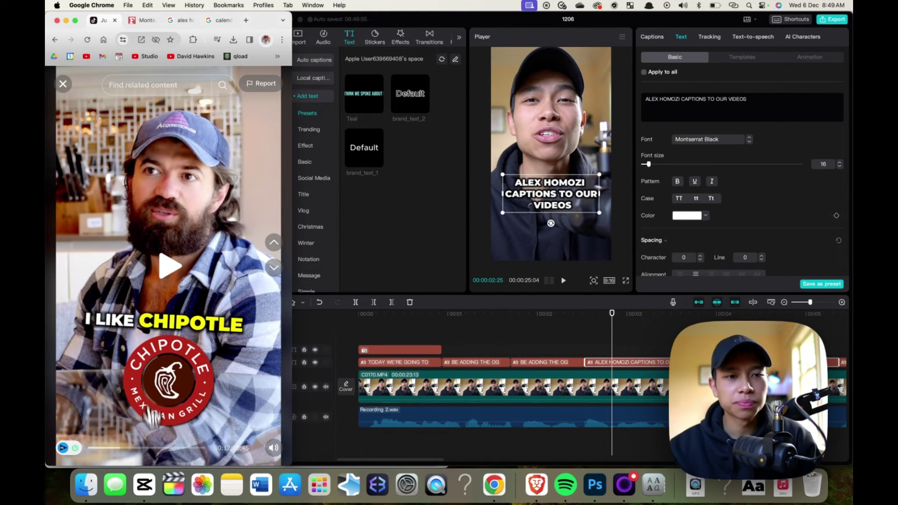
Save the flexing bearded man photo from the Google Images results to disk
click(183, 23)
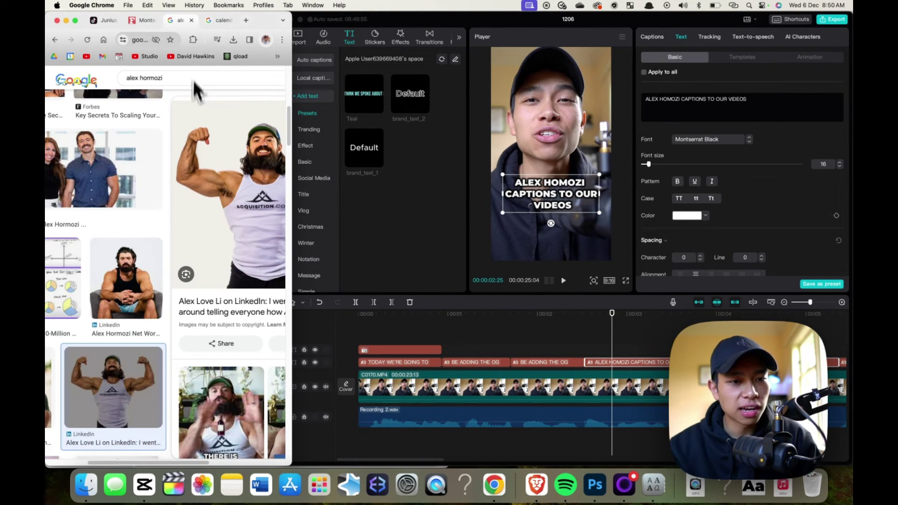
right_click(252, 143)
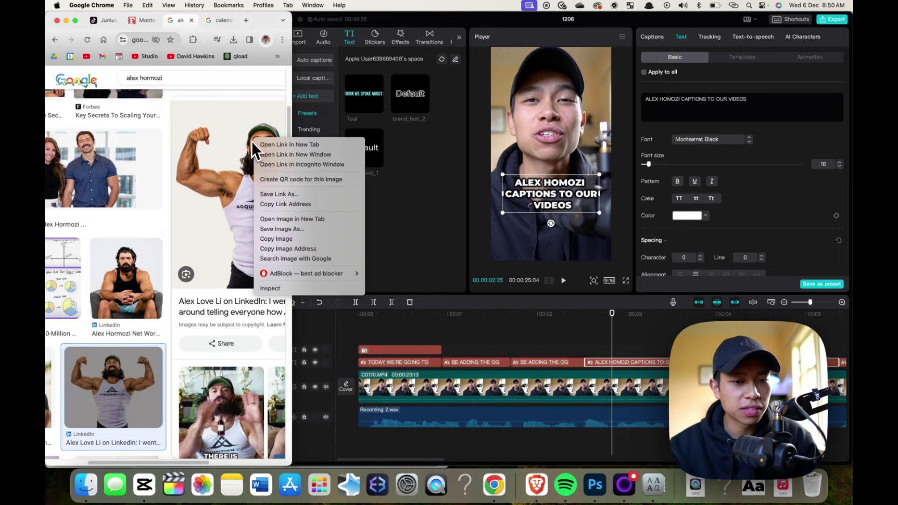
click(293, 233)
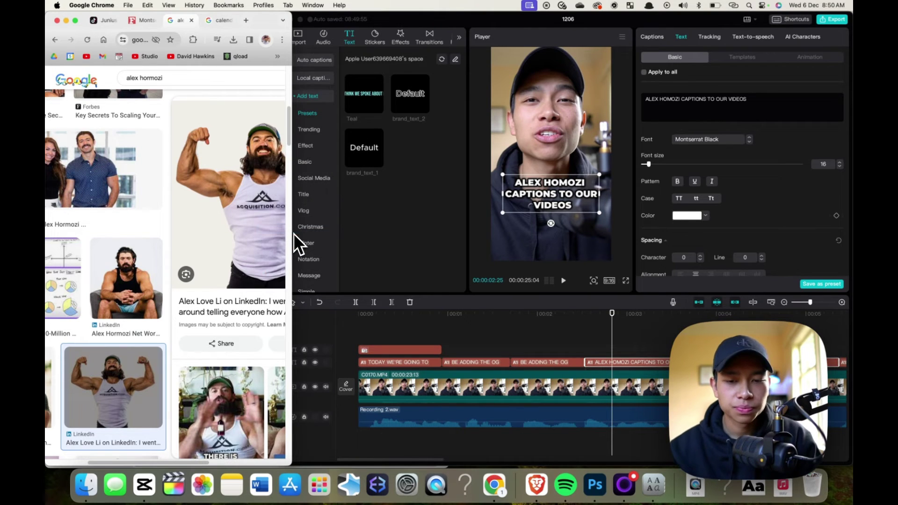
key(Return)
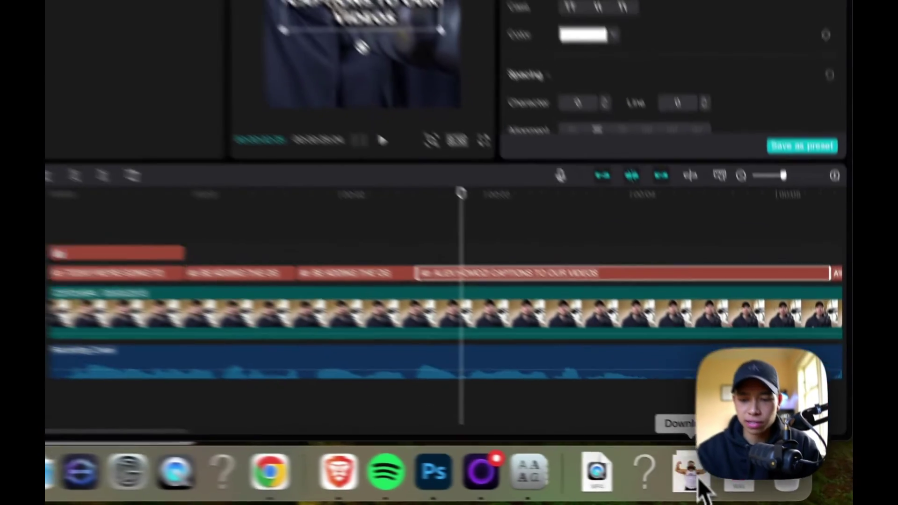
Drag the saved jpeg from Downloads onto the CapCut timeline and move it earlier
click(758, 487)
drag(774, 444, 481, 331)
drag(274, 190, 457, 287)
drag(654, 285, 310, 290)
Place the photo clip at about 2.5 seconds and preview the pop-up
click(164, 170)
key(space)
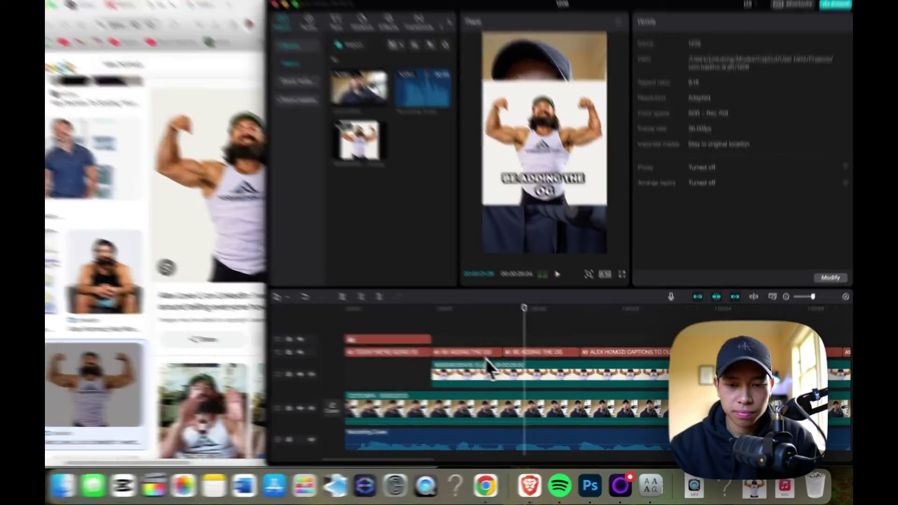
drag(489, 372, 674, 389)
drag(620, 321, 580, 312)
key(space)
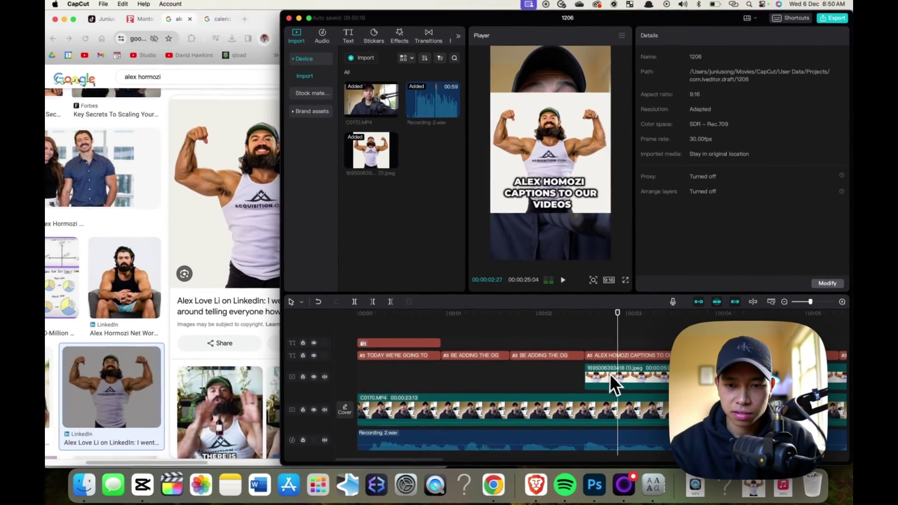
Shrink the photo overlay and move it below the captions, then delete the clip
click(617, 386)
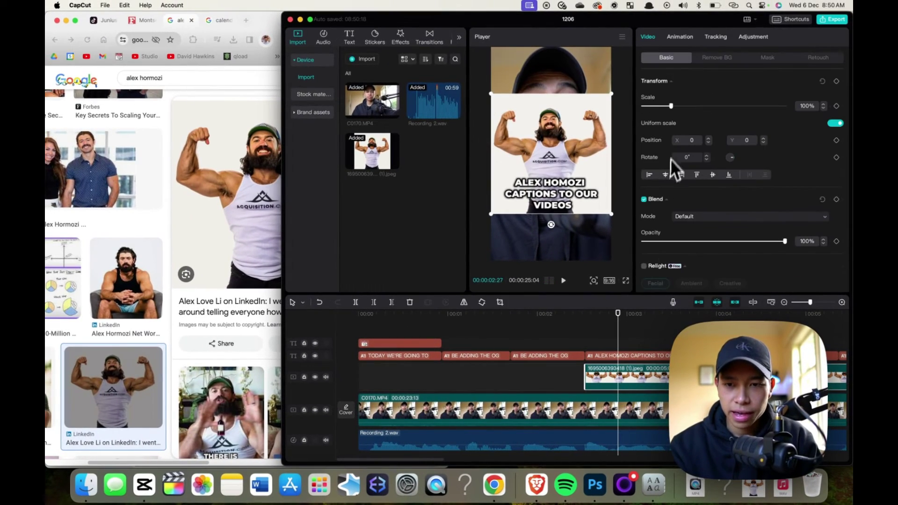
drag(671, 107, 654, 107)
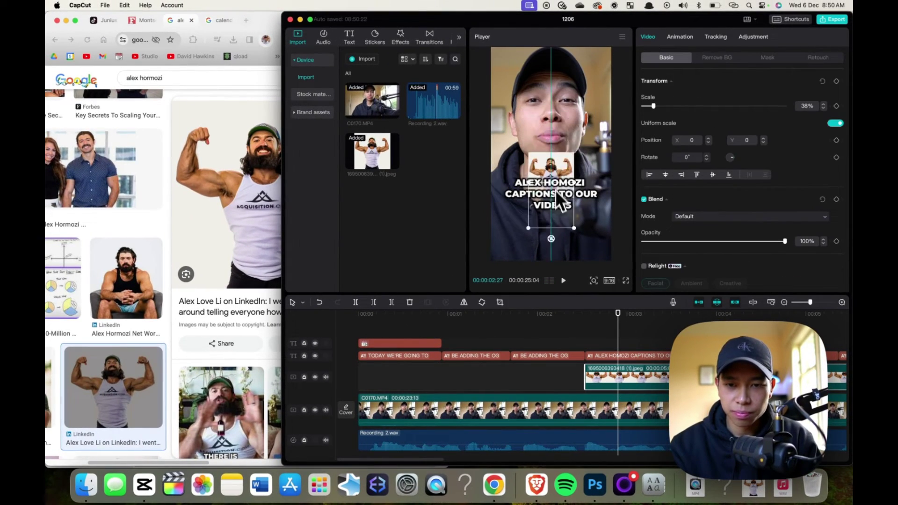
drag(555, 220, 556, 222)
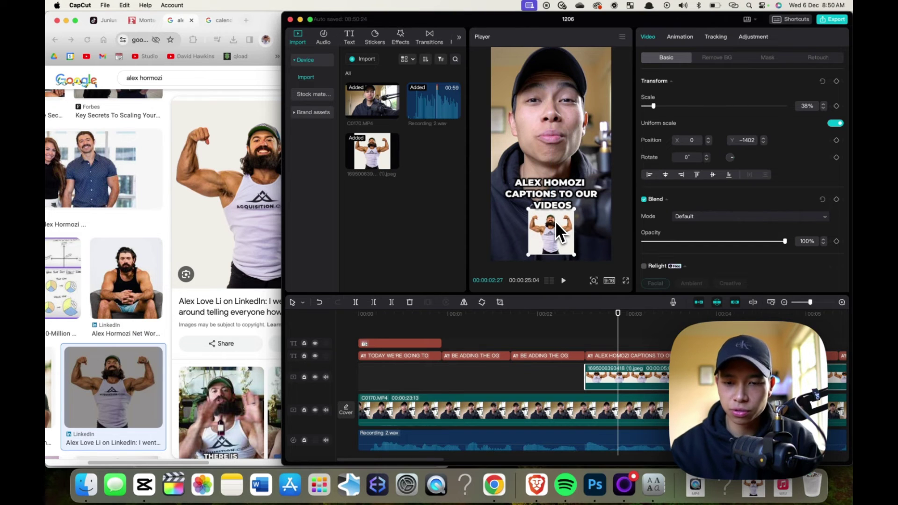
key(Delete)
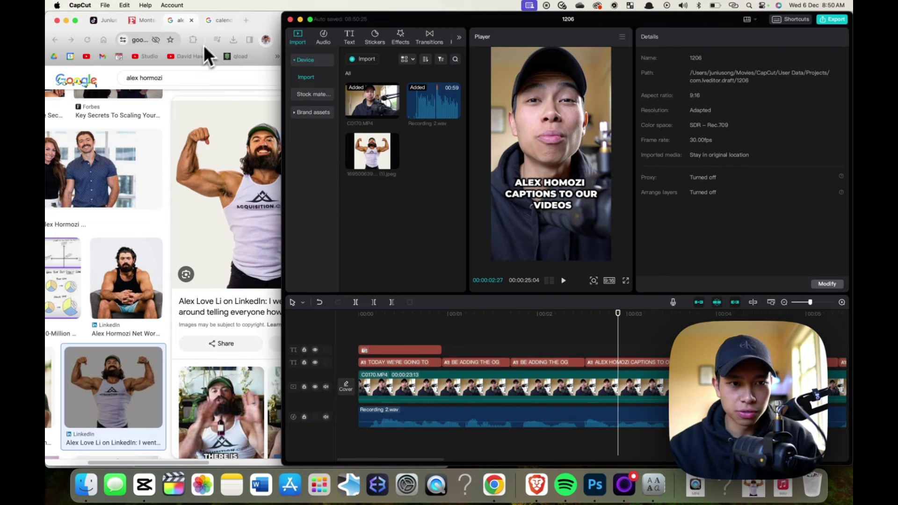
Search 'remove bg', upload the flexing photo to remove.bg, and download the background-free cut-out
click(212, 22)
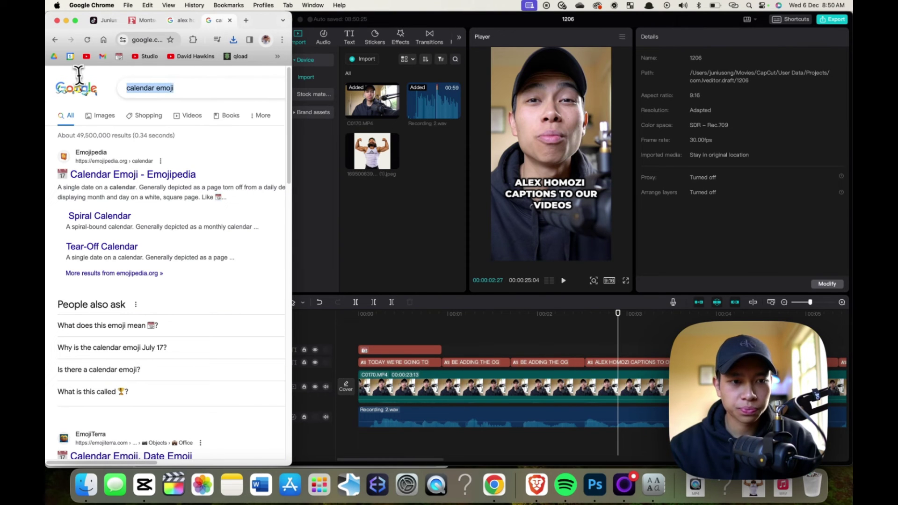
text(remove bg)
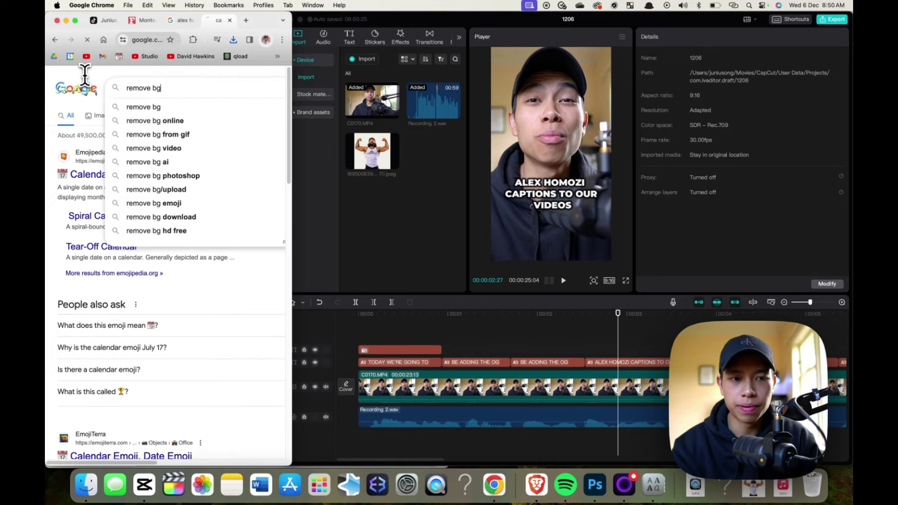
key(Return)
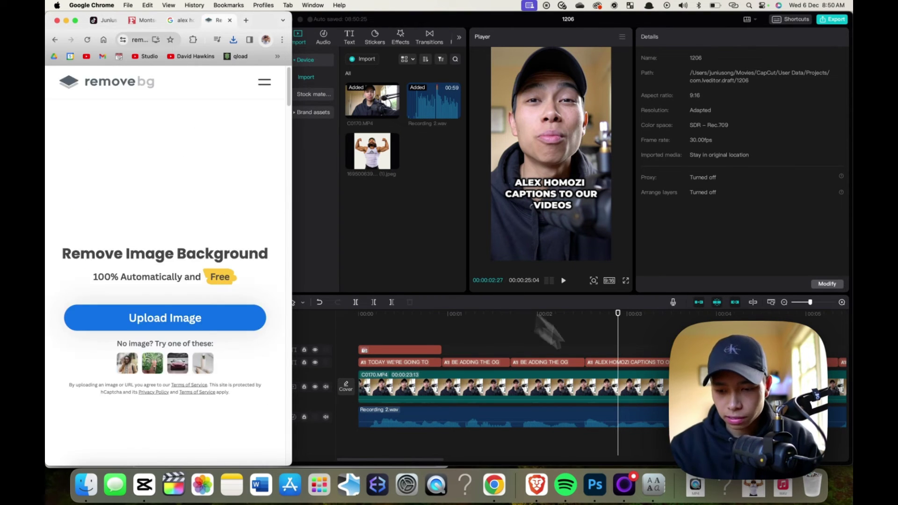
click(745, 485)
drag(758, 290, 156, 368)
drag(106, 432, 96, 449)
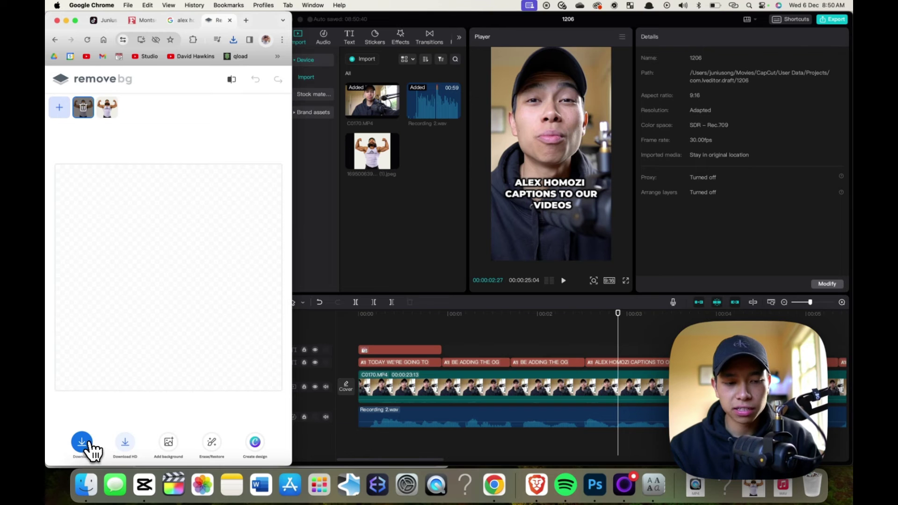
click(88, 442)
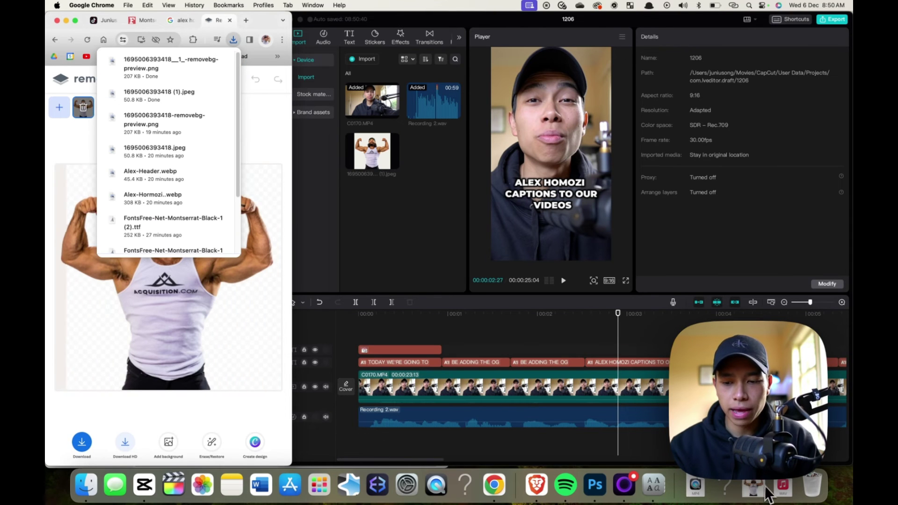
Drag the downloaded PNG cut-out onto the CapCut timeline as an overlay clip
click(765, 489)
drag(760, 438, 575, 376)
drag(599, 335, 597, 335)
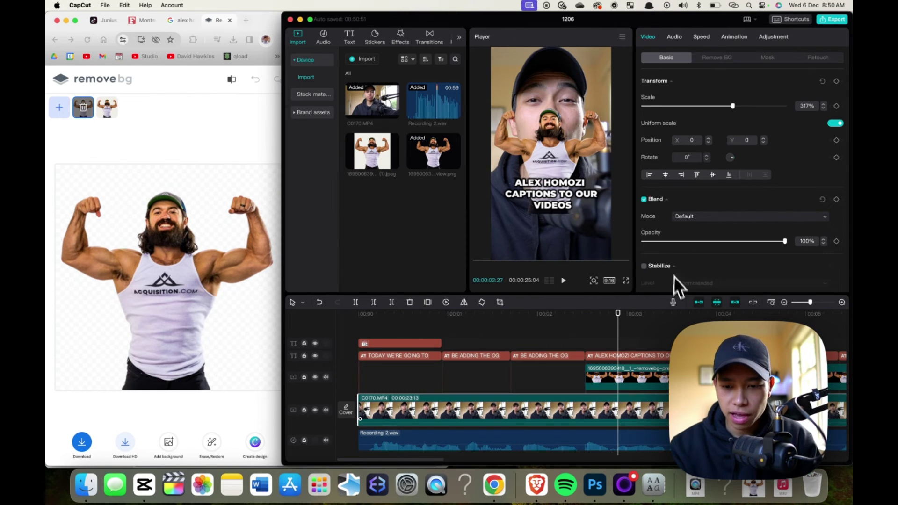
Scale the cut-out to 48%, move it beneath the captions, then raise it to 56%
drag(671, 106, 657, 107)
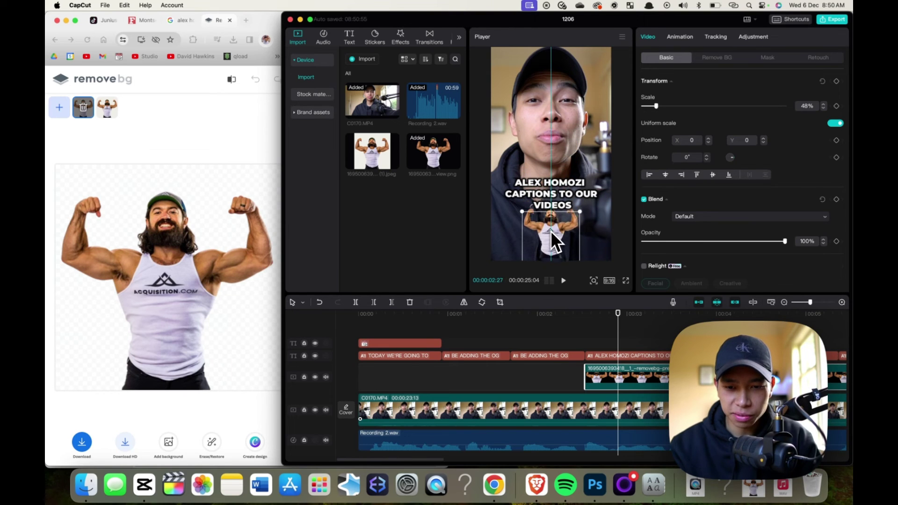
drag(551, 231, 545, 218)
click(659, 106)
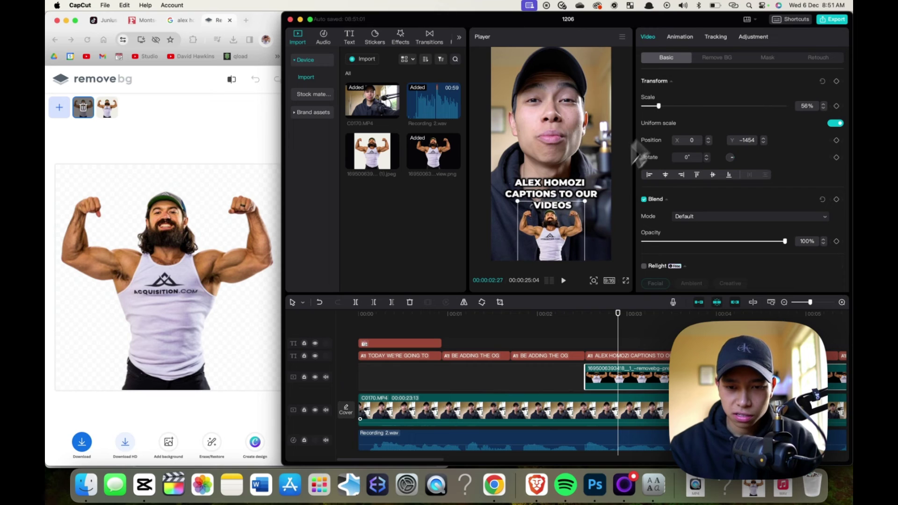
click(517, 172)
Trim the cut-out clip to 00:00:02:25 so it ends with the ALEX HOMOZI caption
click(589, 338)
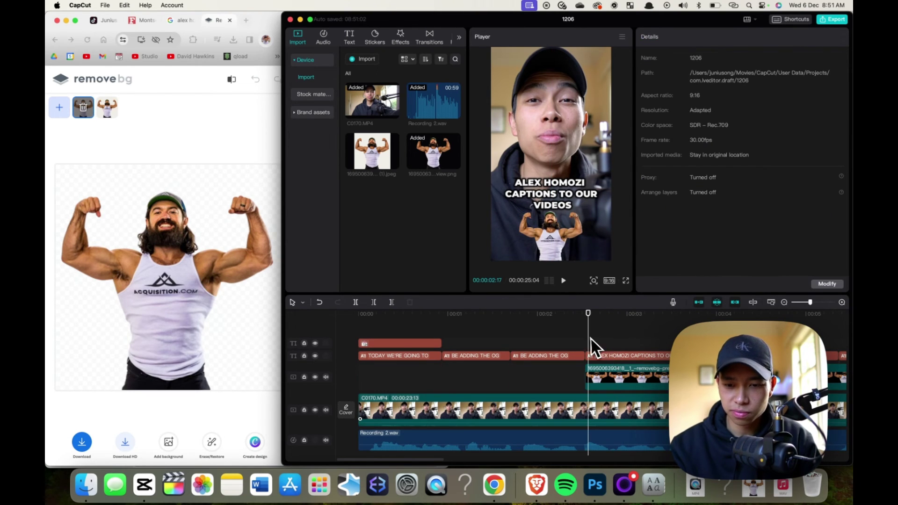
click(624, 337)
scroll(835, 402, right, 5)
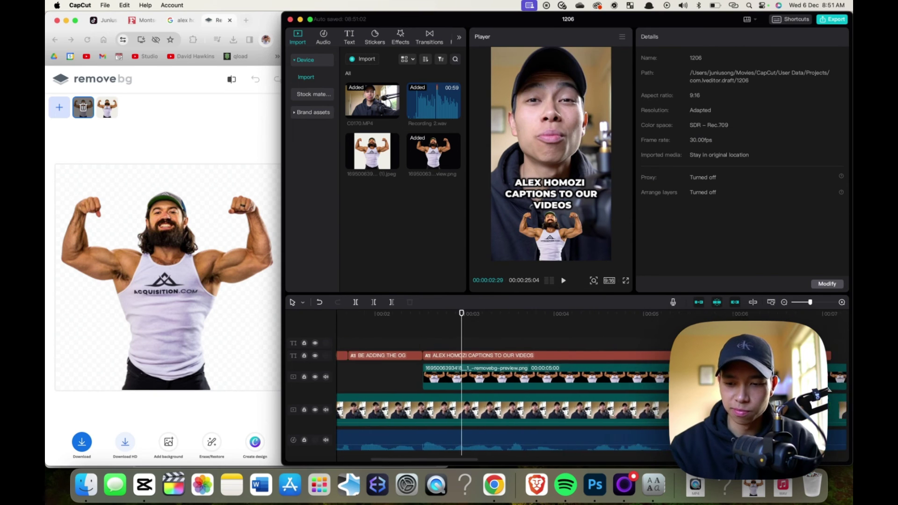
scroll(835, 402, right, 3)
scroll(835, 402, right, 1)
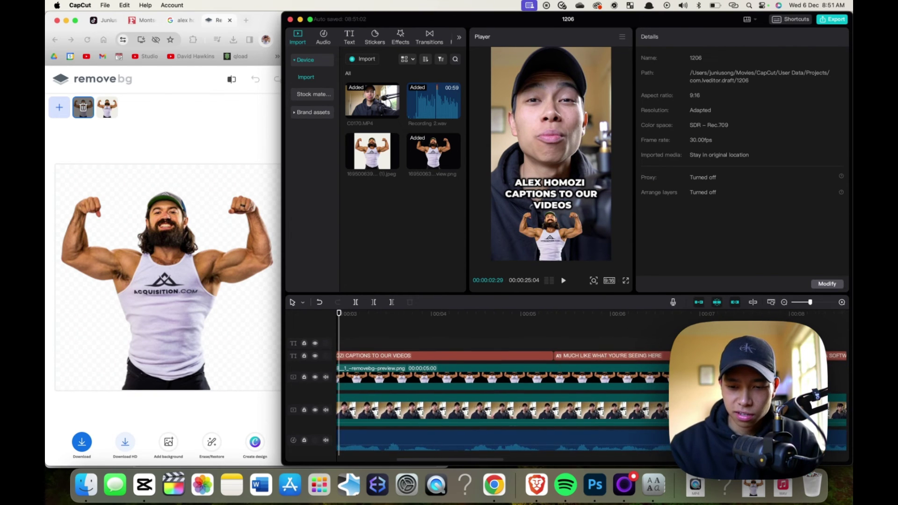
scroll(835, 402, down, 2)
drag(745, 360, 546, 328)
Play back the edit from just before the photo pop-up to check the timing
scroll(552, 332, left, 5)
click(397, 327)
key(space)
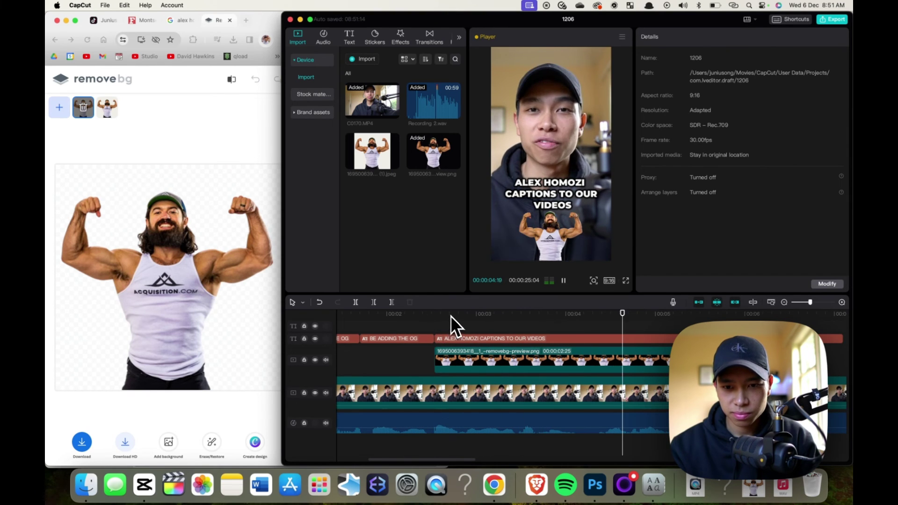
key(space)
scroll(479, 316, down, 4)
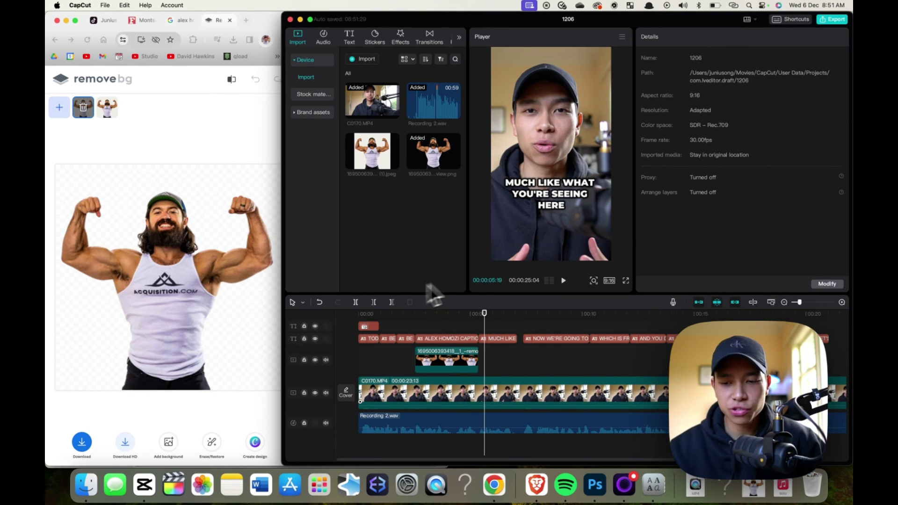